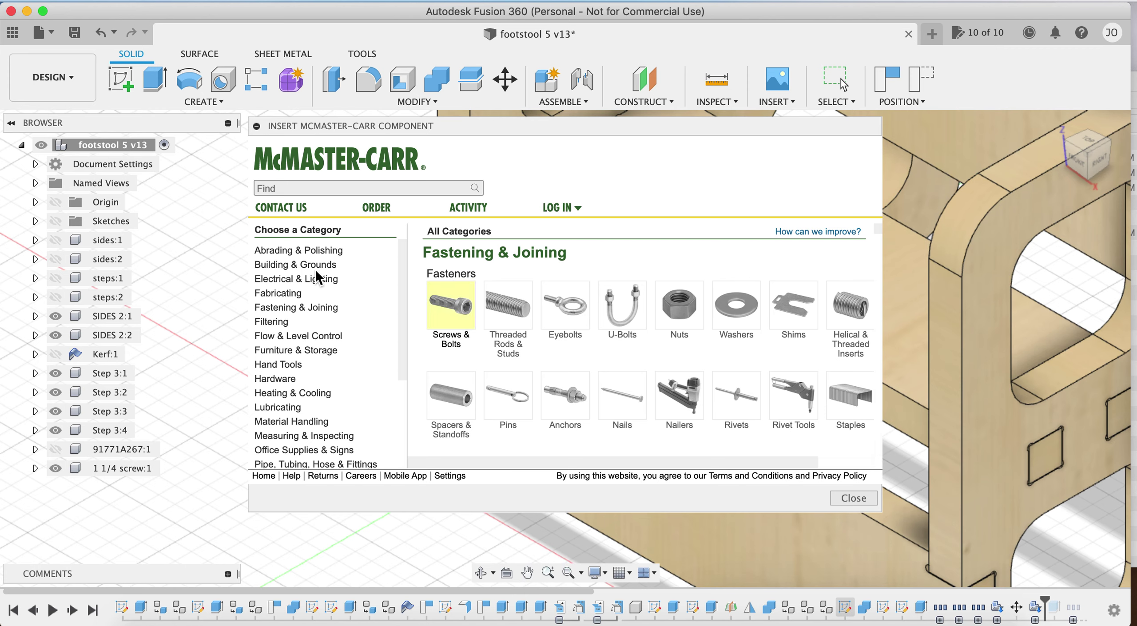
pyautogui.click(452, 345)
pyautogui.click(551, 331)
pyautogui.scroll(-4, 568, 376)
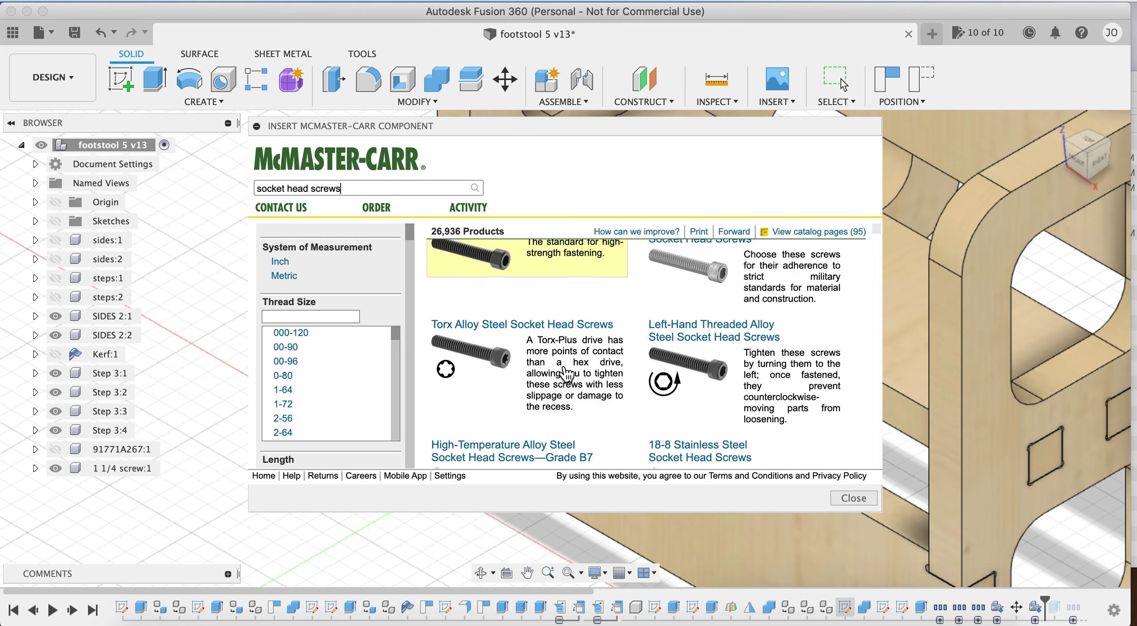
pyautogui.scroll(4, 536, 340)
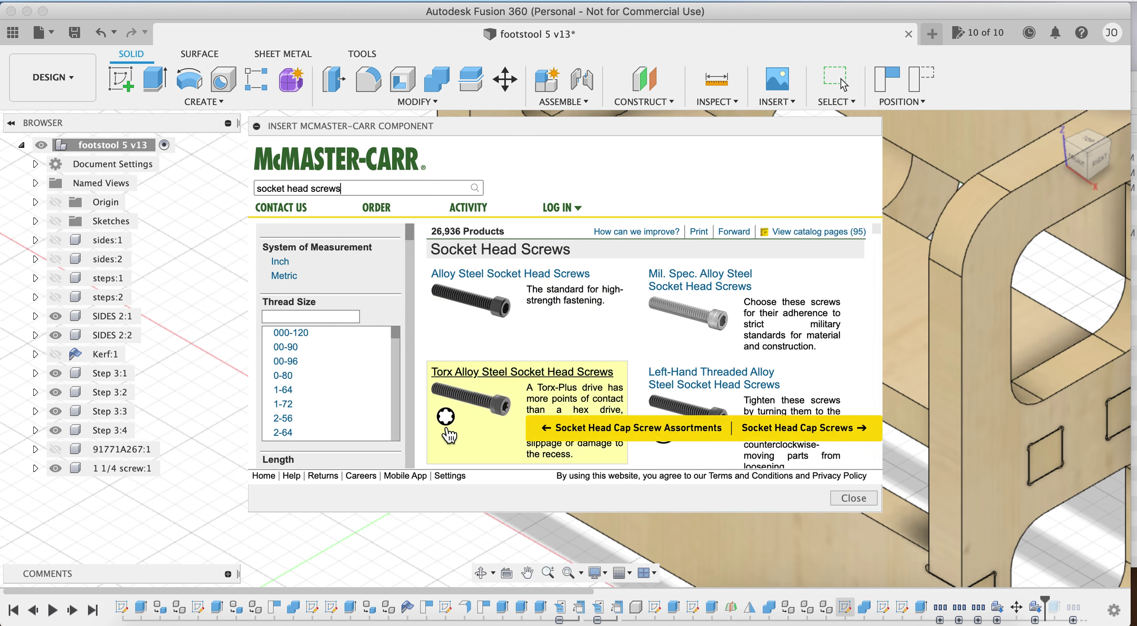
pyautogui.click(266, 477)
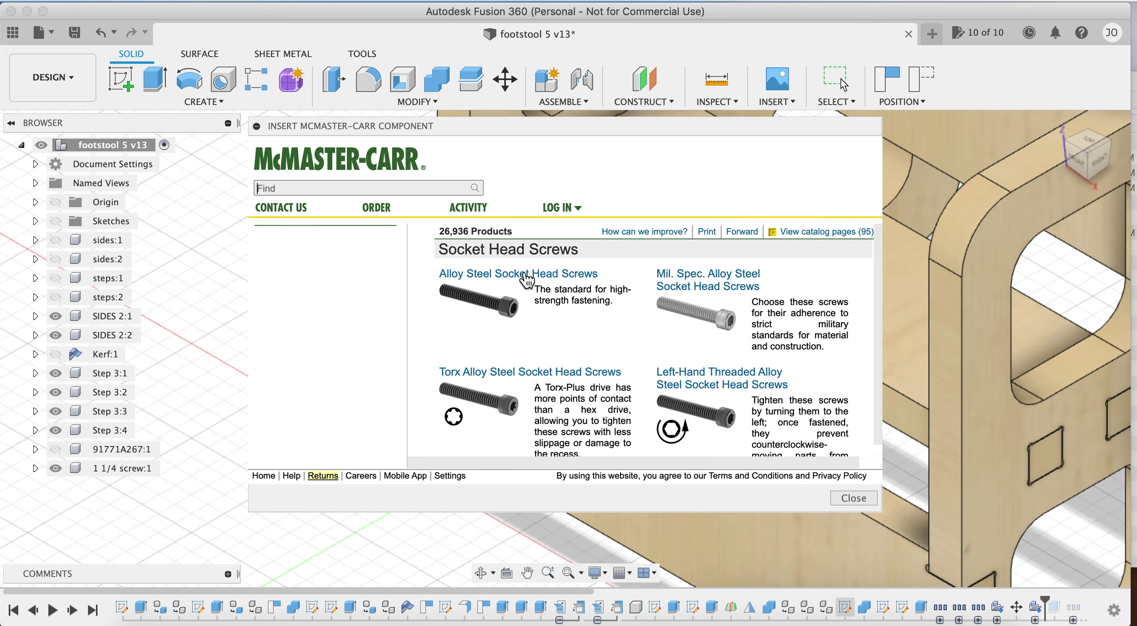
# Step: Browse the screw catalogue through Flat Head Screws and Phillips to the 18-8 Stainless Steel Phillips Flat Head Screws listing
pyautogui.click(451, 305)
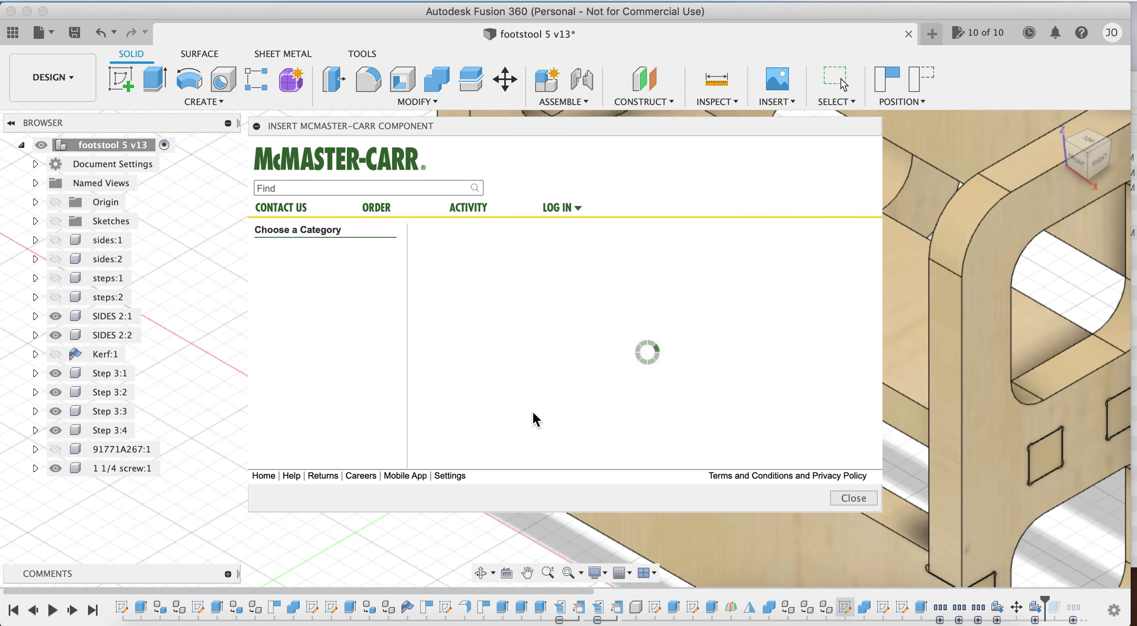
pyautogui.scroll(-5, 711, 368)
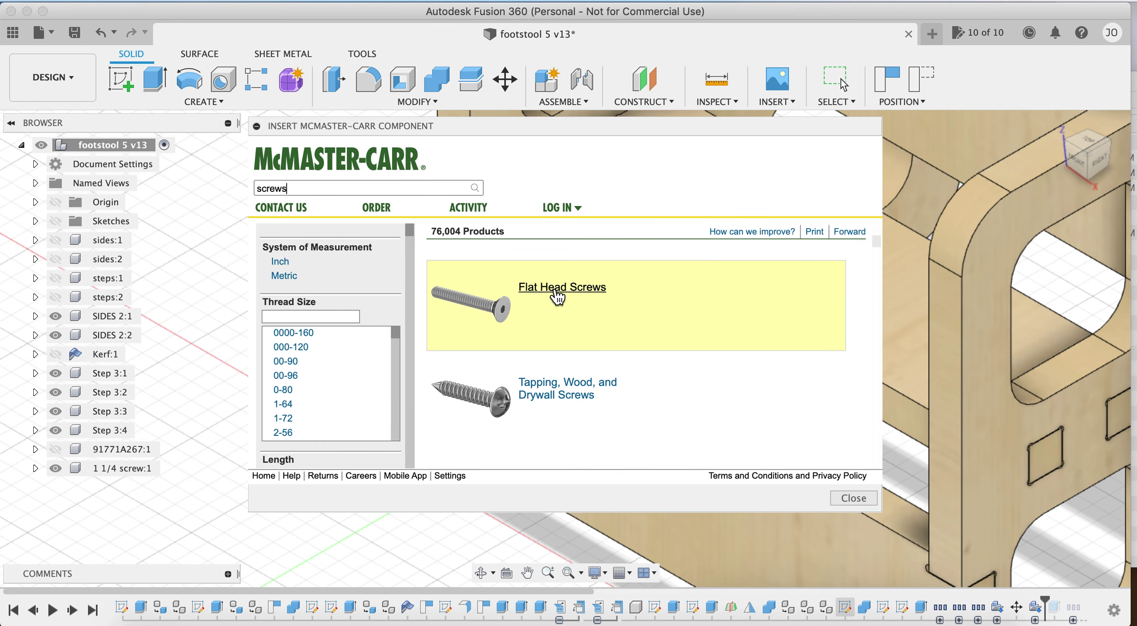
pyautogui.click(558, 294)
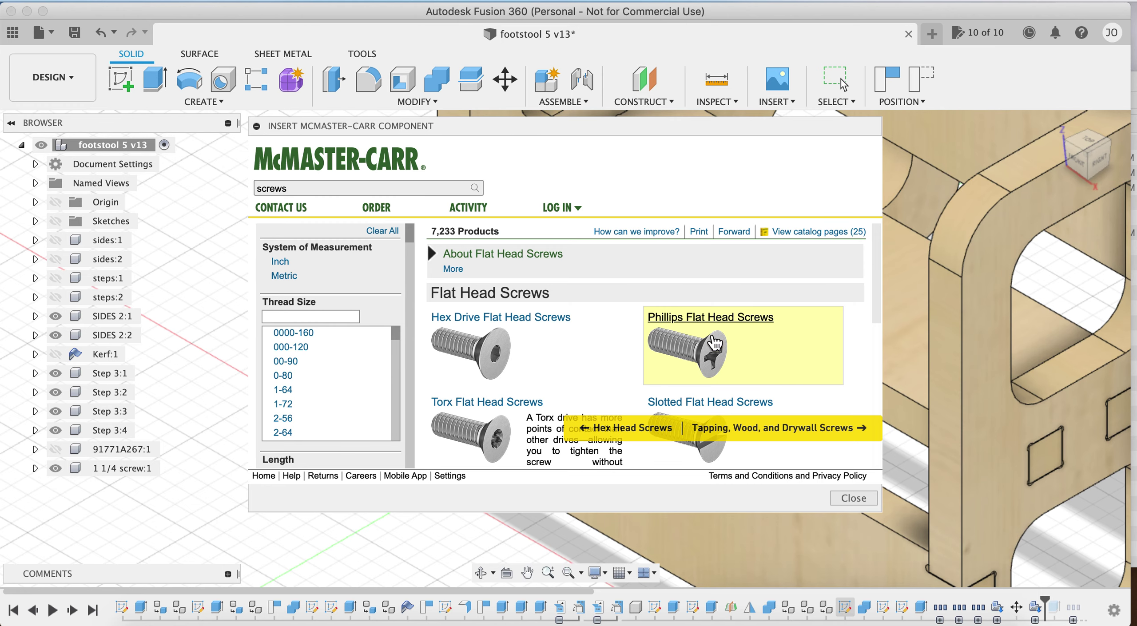
pyautogui.click(728, 322)
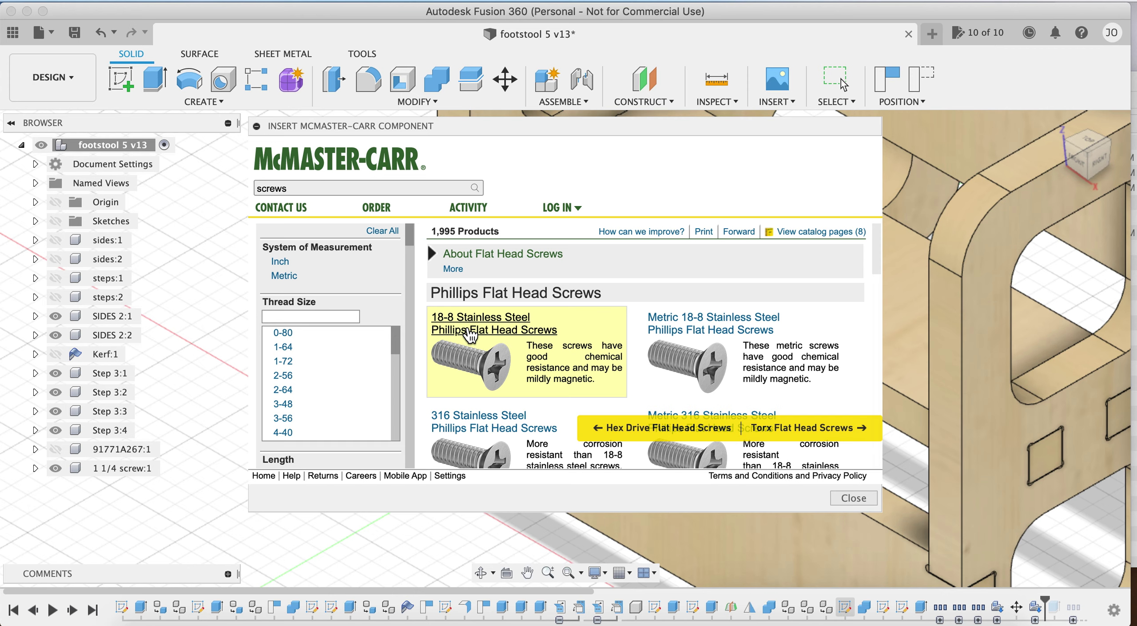
pyautogui.click(511, 331)
# Step: Pick the 2-56, 1-1/2" long flat head screw 91771A267 and insert it as a 3-D STEP model
pyautogui.scroll(-10, 511, 340)
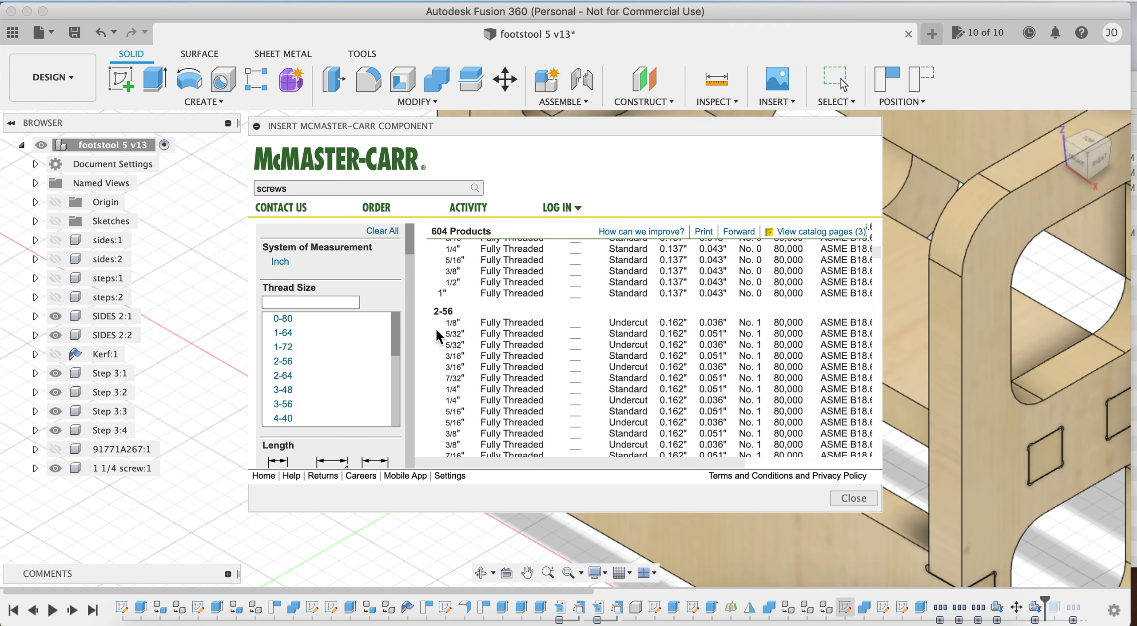
pyautogui.scroll(-5, 468, 378)
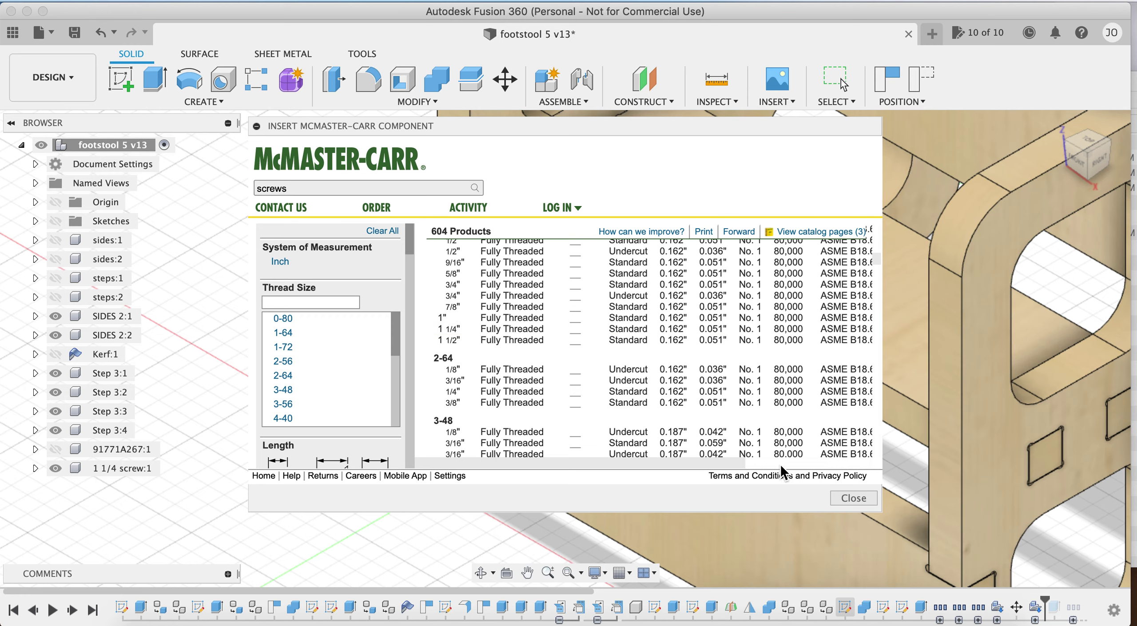
pyautogui.moveTo(705, 461); pyautogui.dragTo(600, 462)
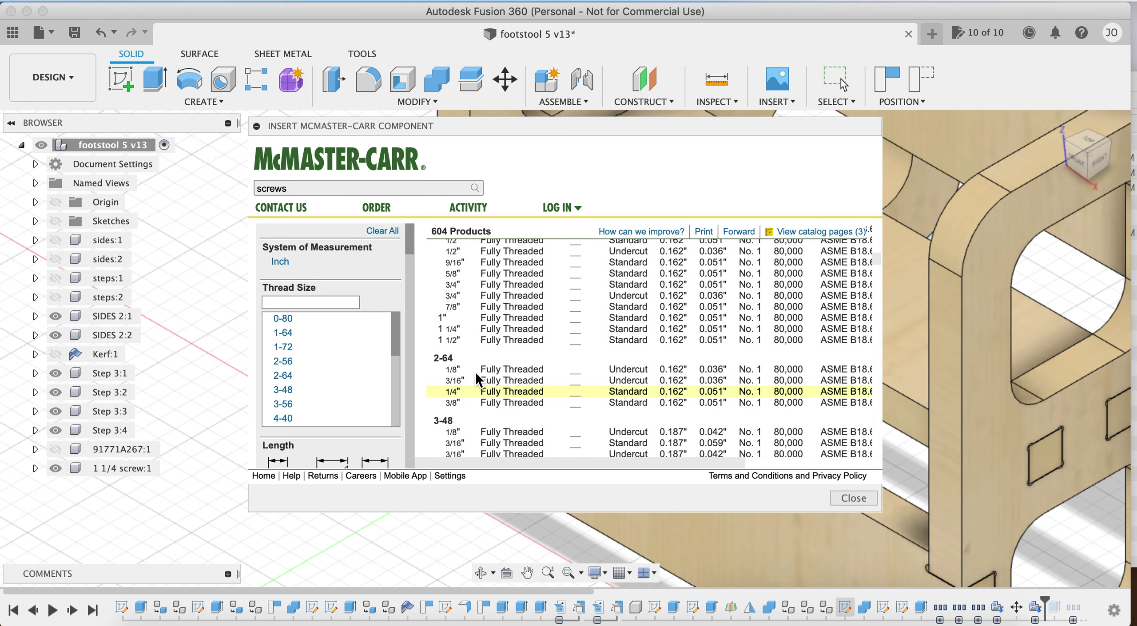
pyautogui.click(491, 351)
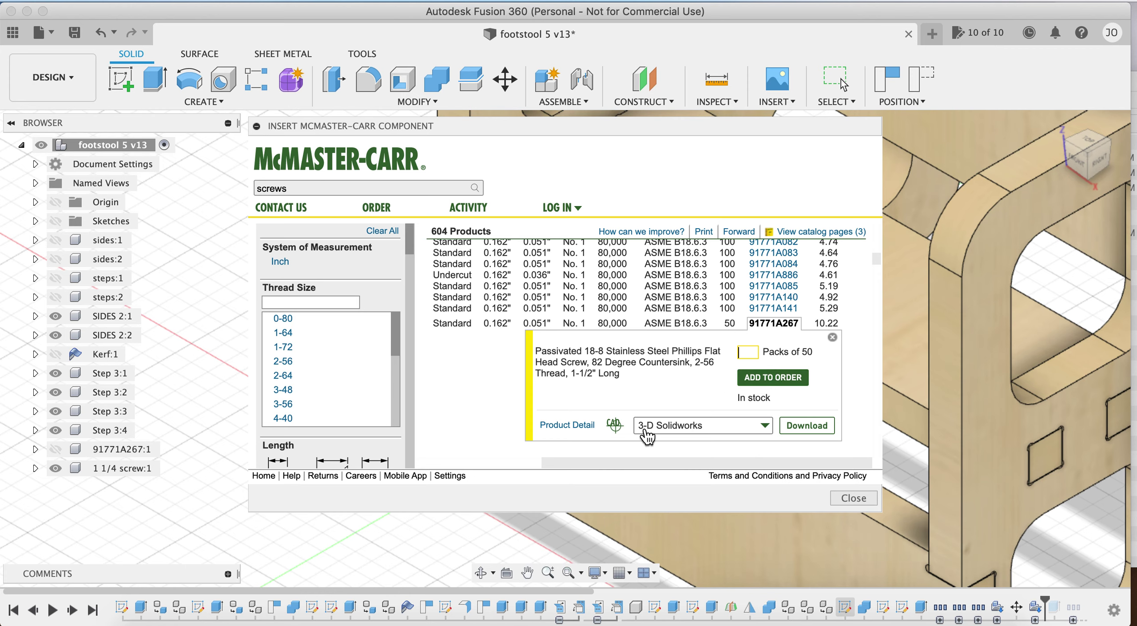
pyautogui.click(714, 435)
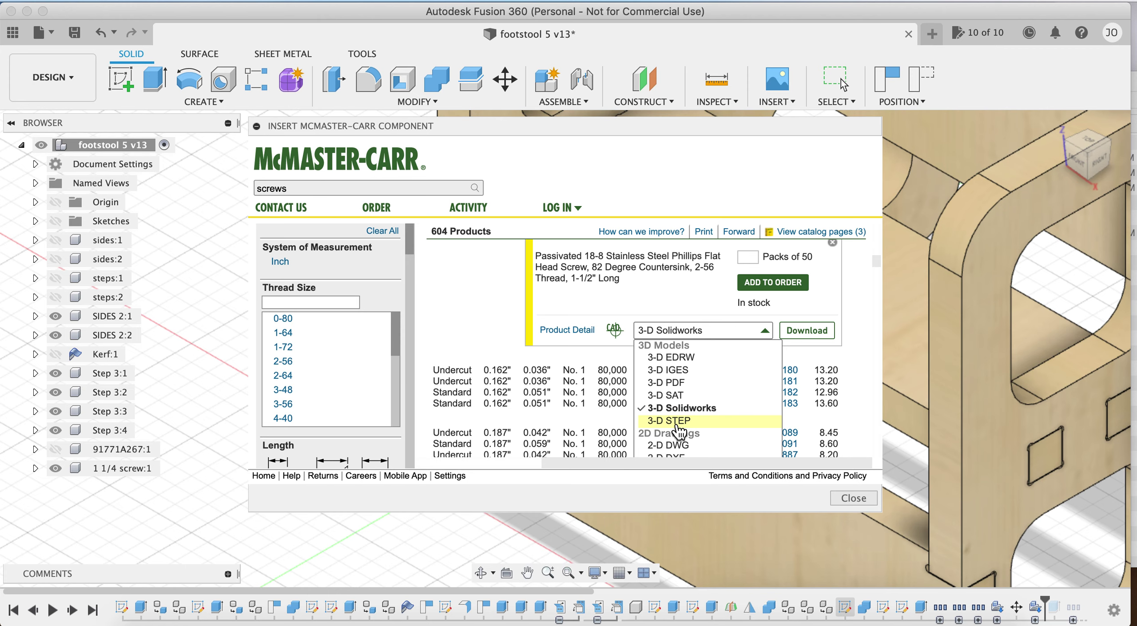
pyautogui.click(677, 426)
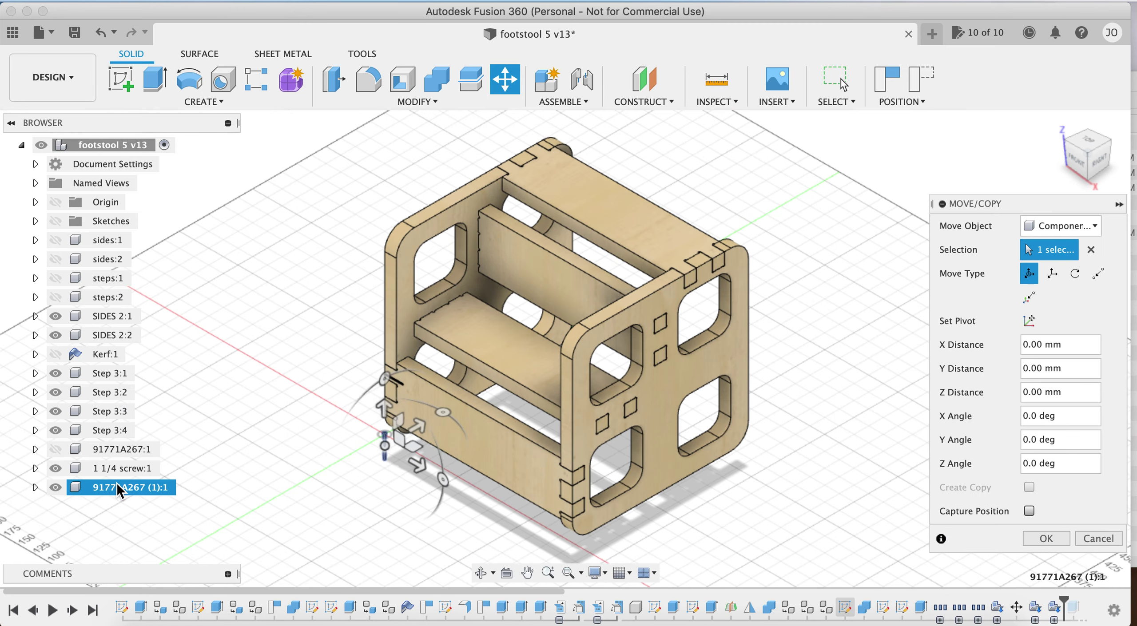
# Step: Move the inserted screw component upward along its X axis by about 169.761 mm, to the height of the middle step
pyautogui.moveTo(444, 481); pyautogui.dragTo(385, 309)
pyautogui.click(1079, 168)
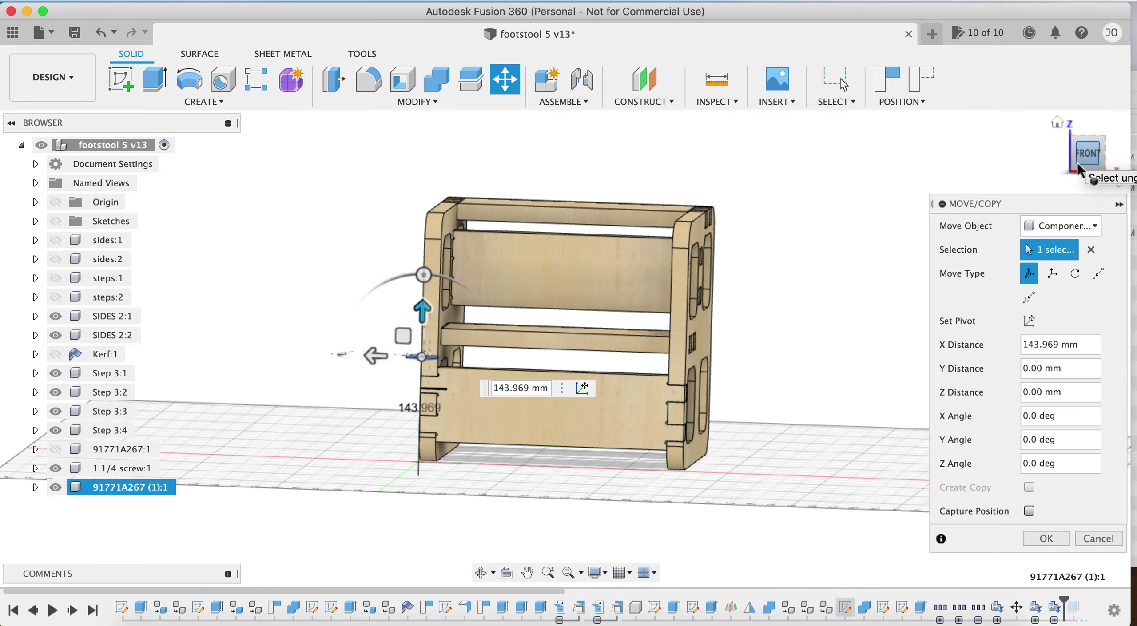
pyautogui.scroll(8, 431, 343)
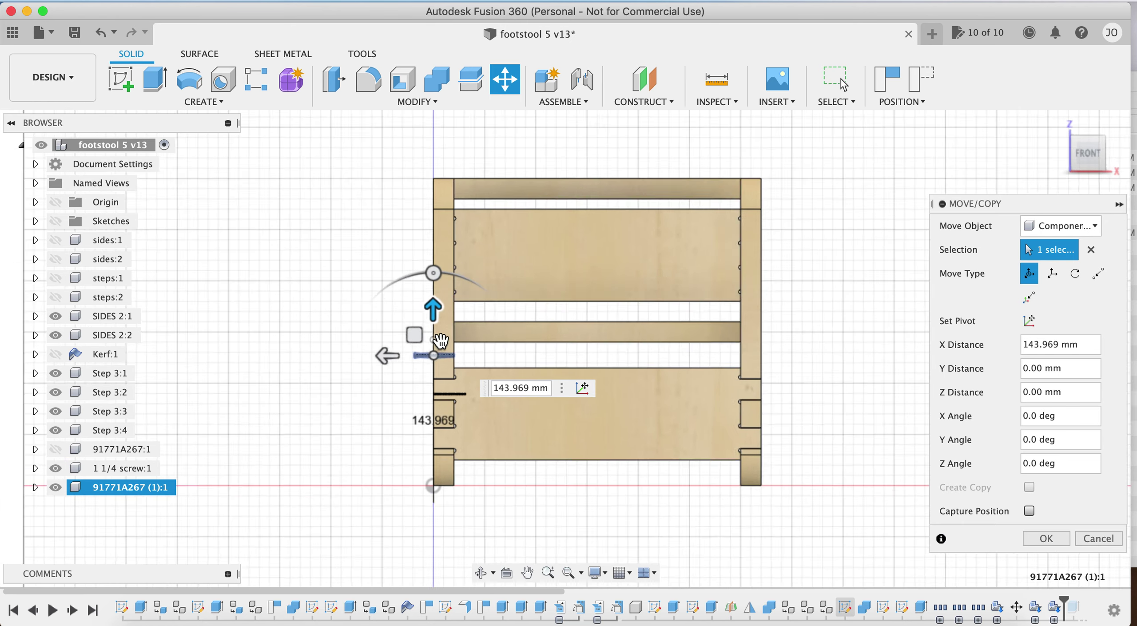
pyautogui.moveTo(432, 322); pyautogui.dragTo(427, 269)
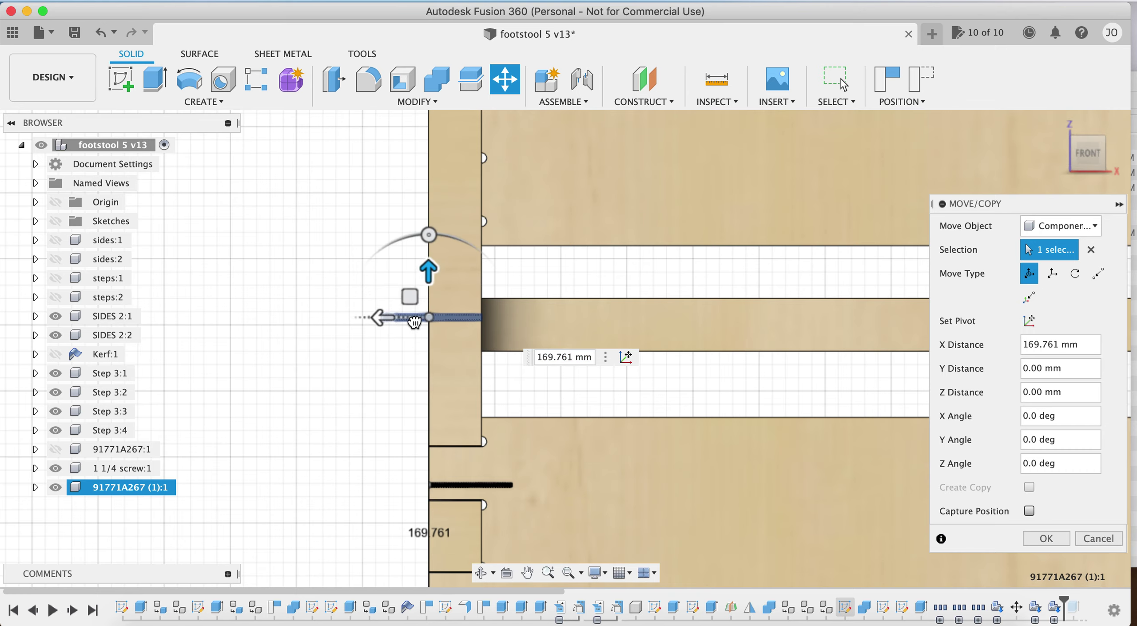
# Step: Push the screw into the side panel with a Z distance of about -17.939 mm, its head flush with the outer face
pyautogui.moveTo(395, 321); pyautogui.dragTo(427, 318)
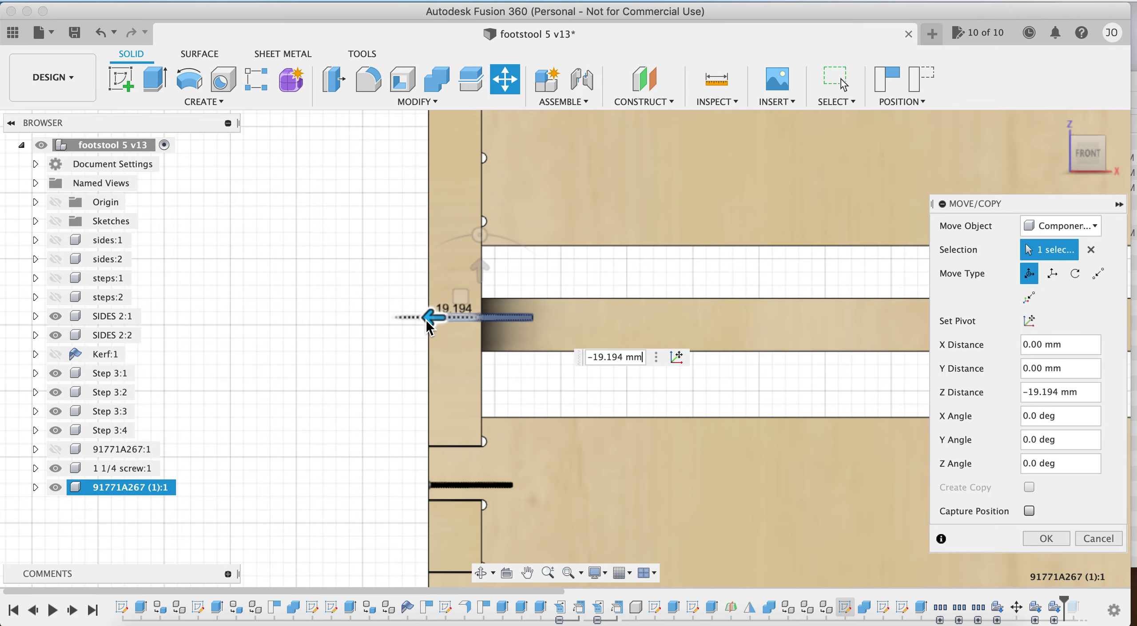
pyautogui.scroll(5, 426, 318)
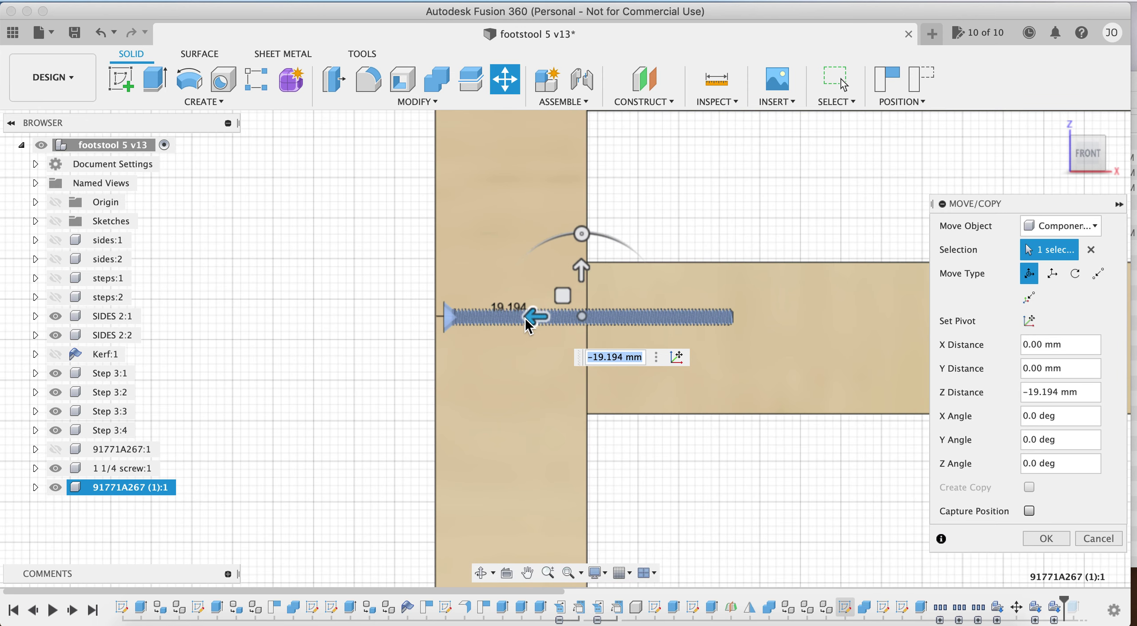
pyautogui.moveTo(511, 318); pyautogui.dragTo(527, 326)
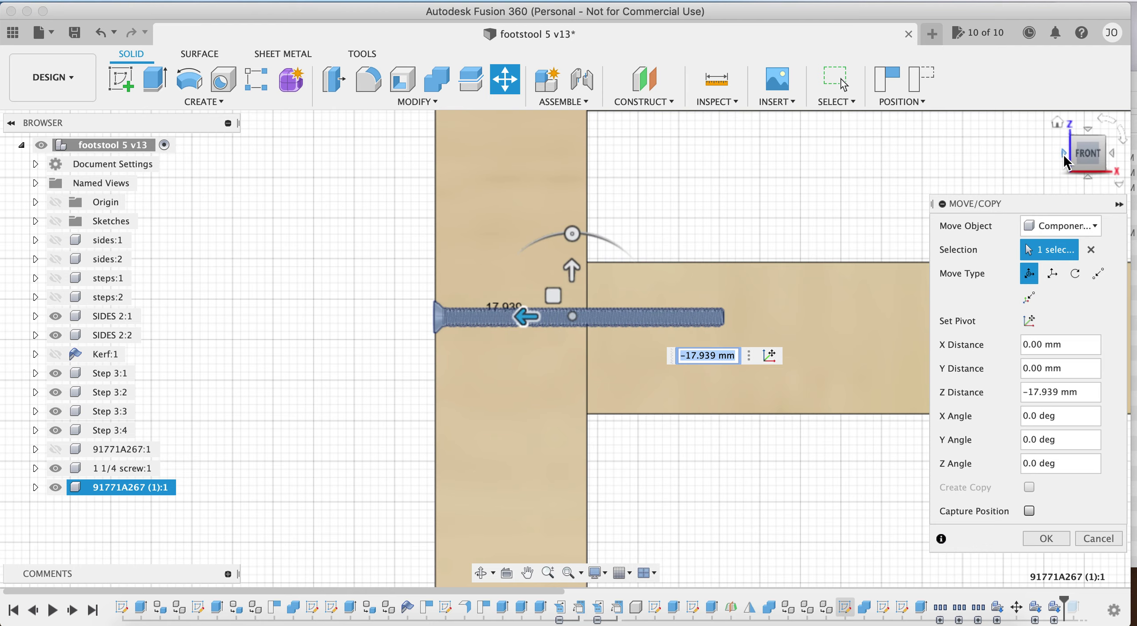
# Step: Centre the screw between the side panel's two square joints, moving it about 74.84 mm in Y and -1.325 mm in X
pyautogui.click(1065, 154)
pyautogui.scroll(-10, 647, 295)
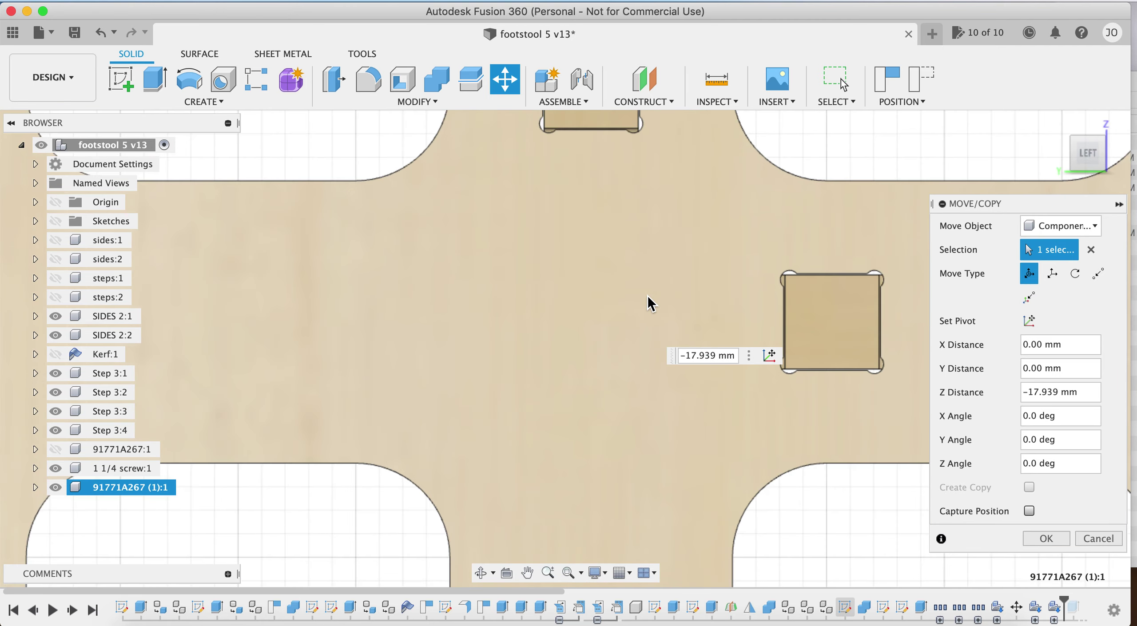
pyautogui.scroll(10, 828, 301)
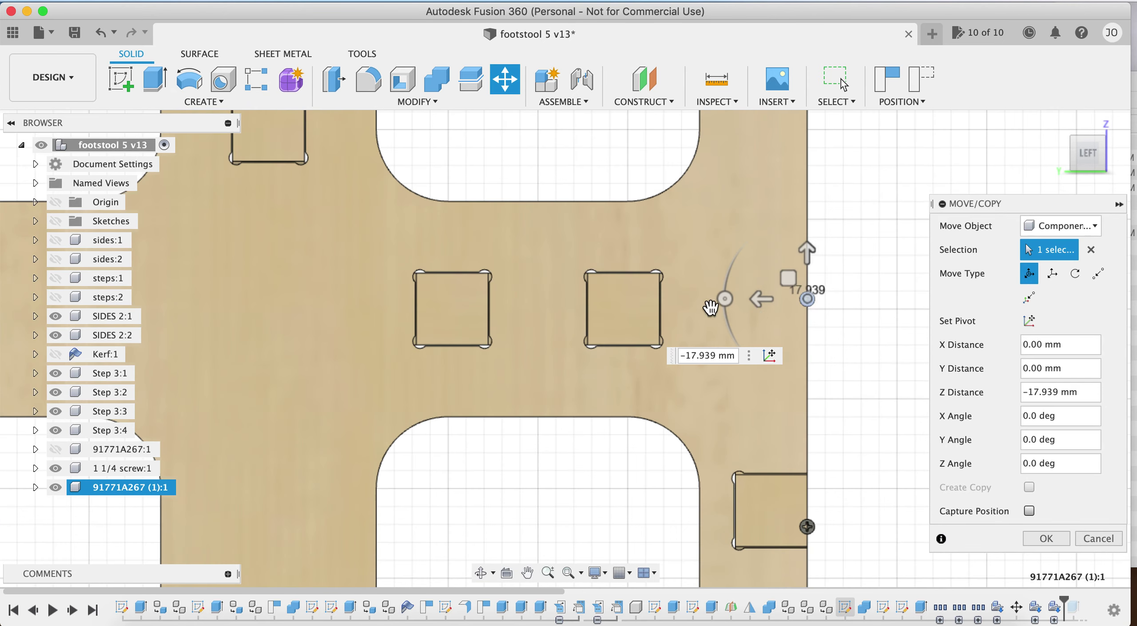
pyautogui.moveTo(757, 302); pyautogui.dragTo(489, 300)
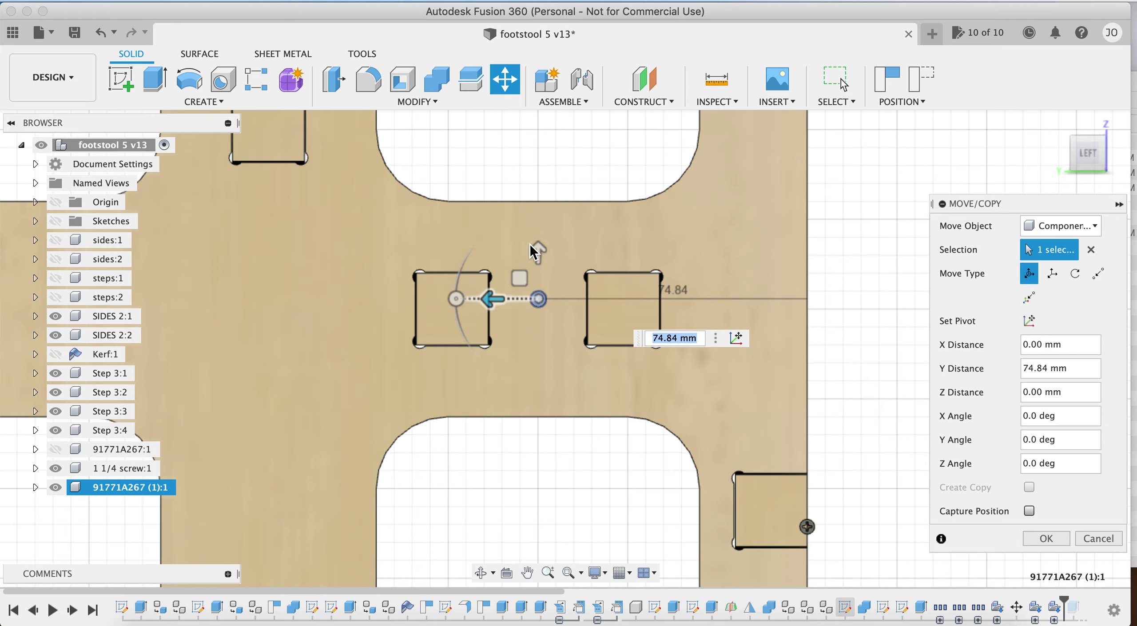
pyautogui.moveTo(537, 250); pyautogui.dragTo(535, 255)
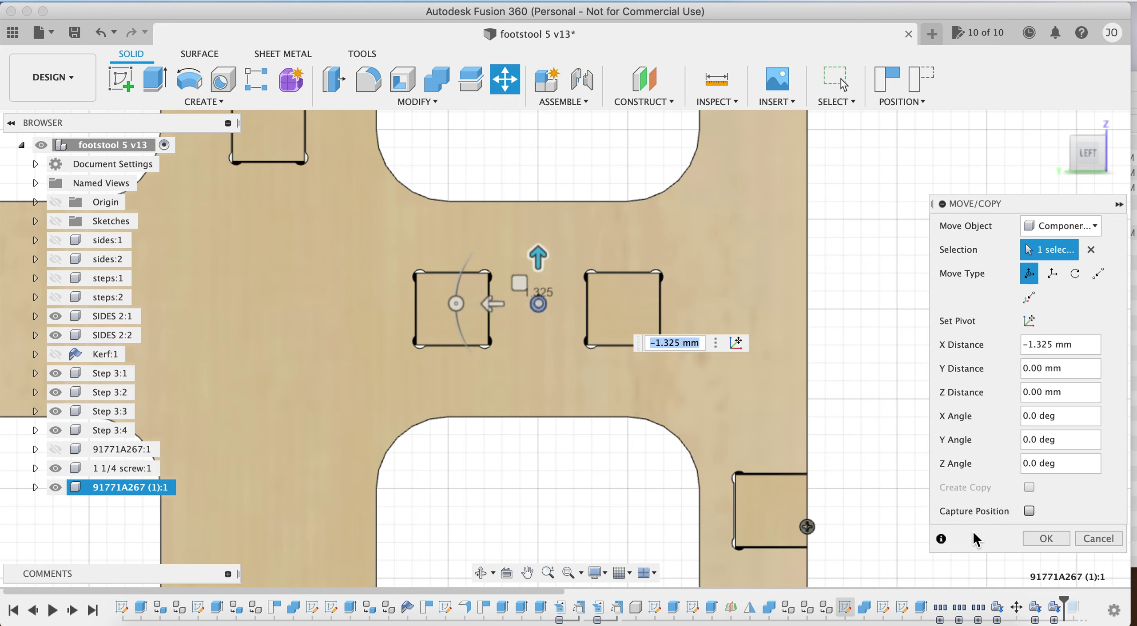
pyautogui.press('Return')
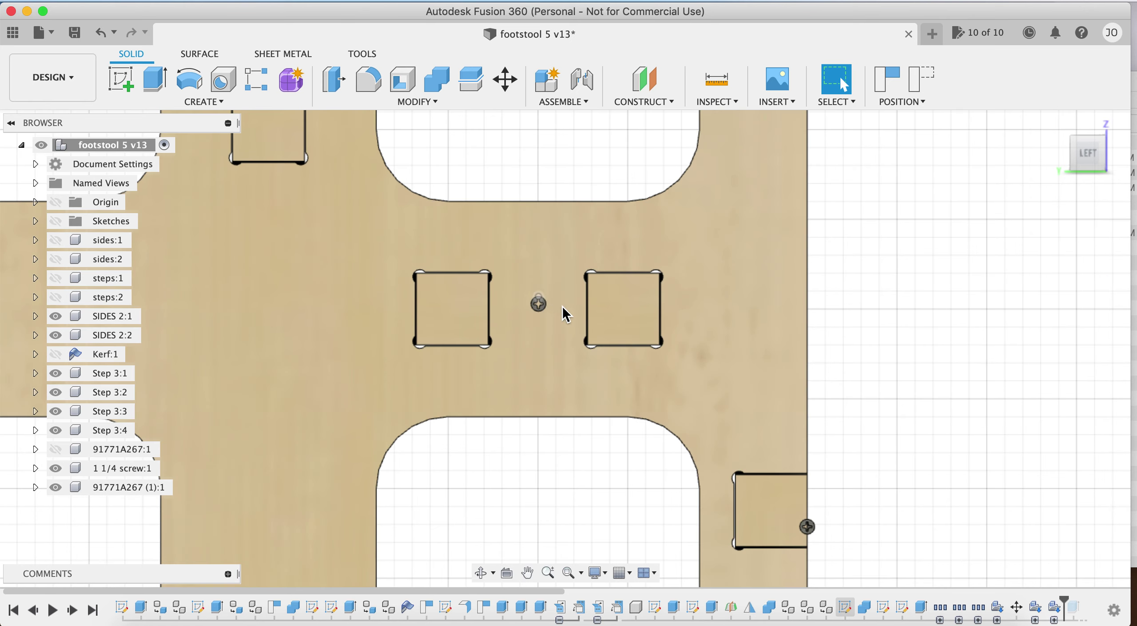
# Step: Start a Combine operation and capture the moved screw's current position
pyautogui.scroll(2, 563, 313)
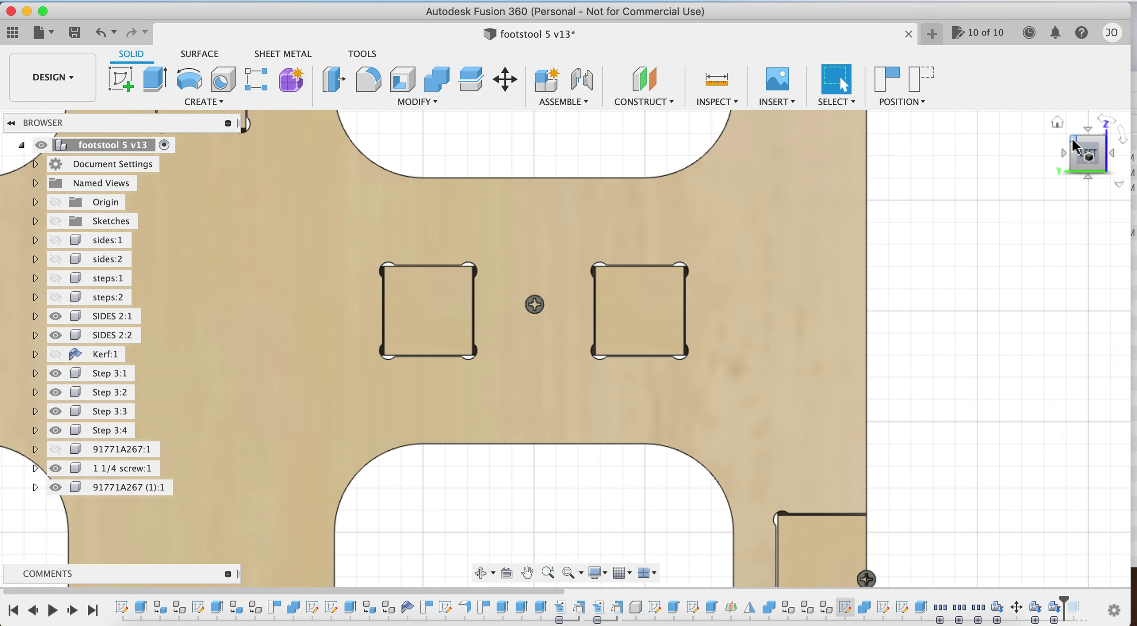
pyautogui.click(1104, 141)
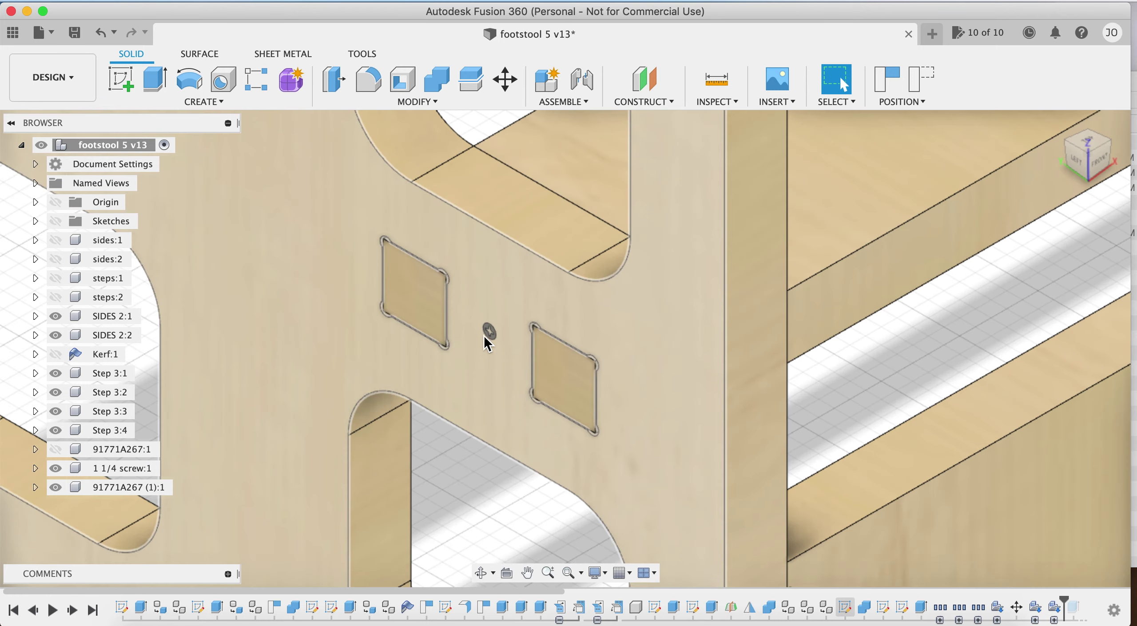
pyautogui.scroll(3, 491, 334)
pyautogui.scroll(-2, 667, 300)
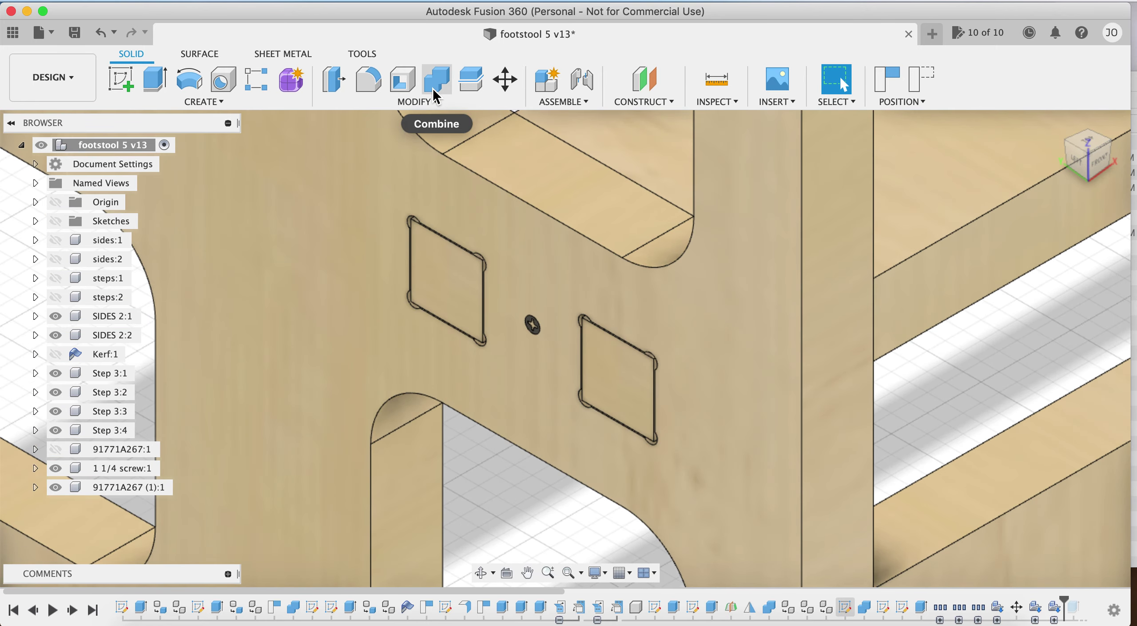
pyautogui.click(433, 89)
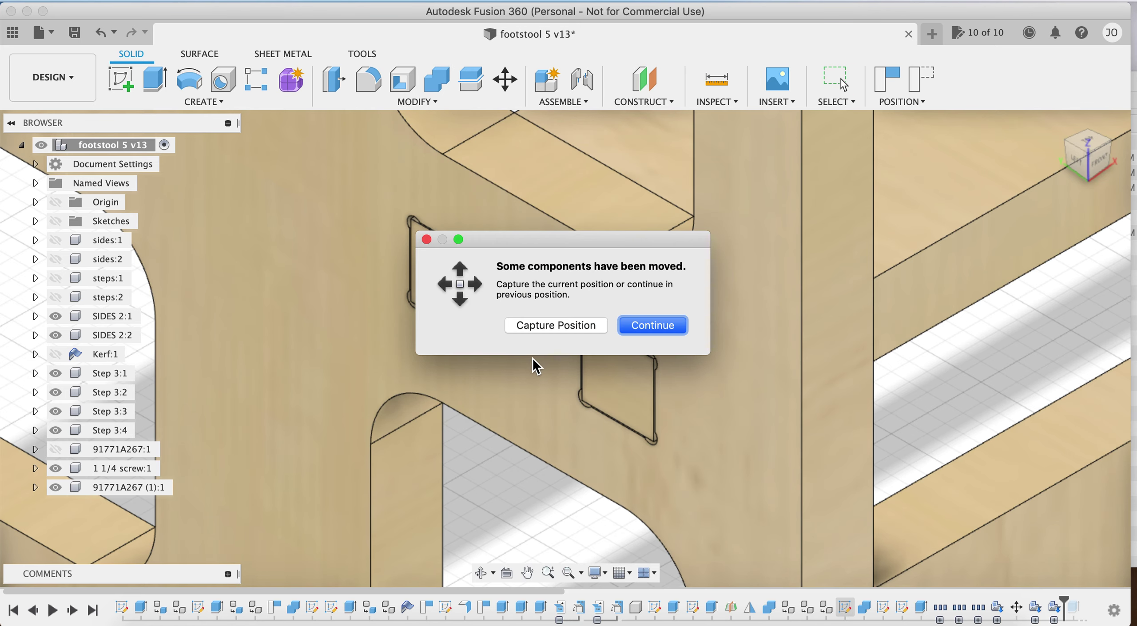
pyautogui.click(556, 325)
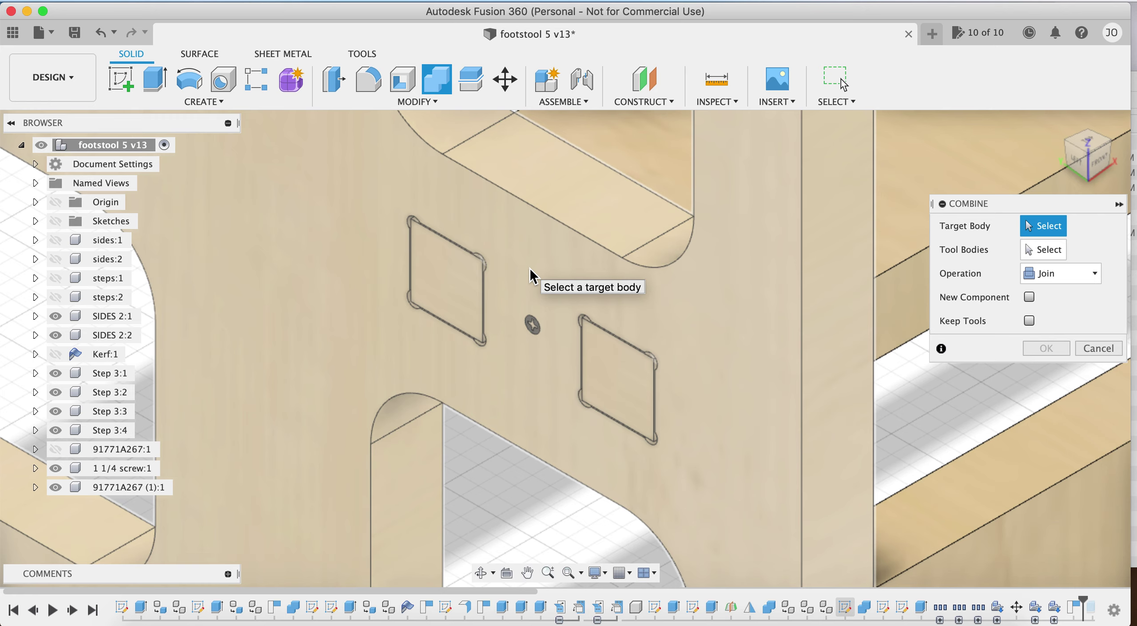
# Step: Cut the screw's shape out of the SIDES 2 panel, keeping the tool body, and hide the 91771A267 (1) component
pyautogui.click(530, 268)
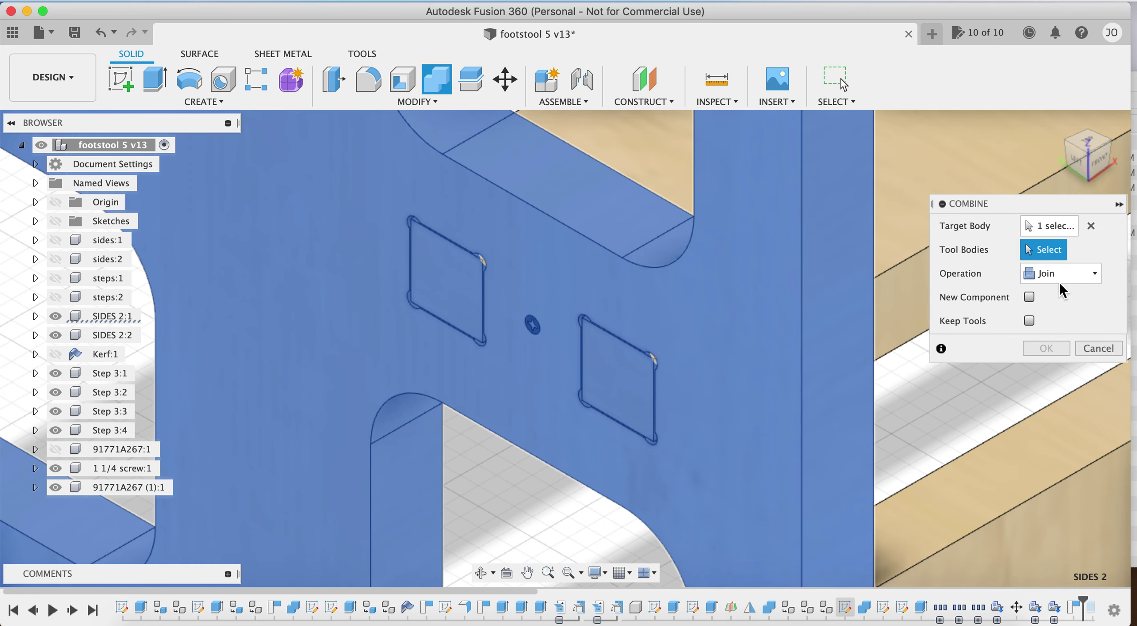
pyautogui.click(532, 331)
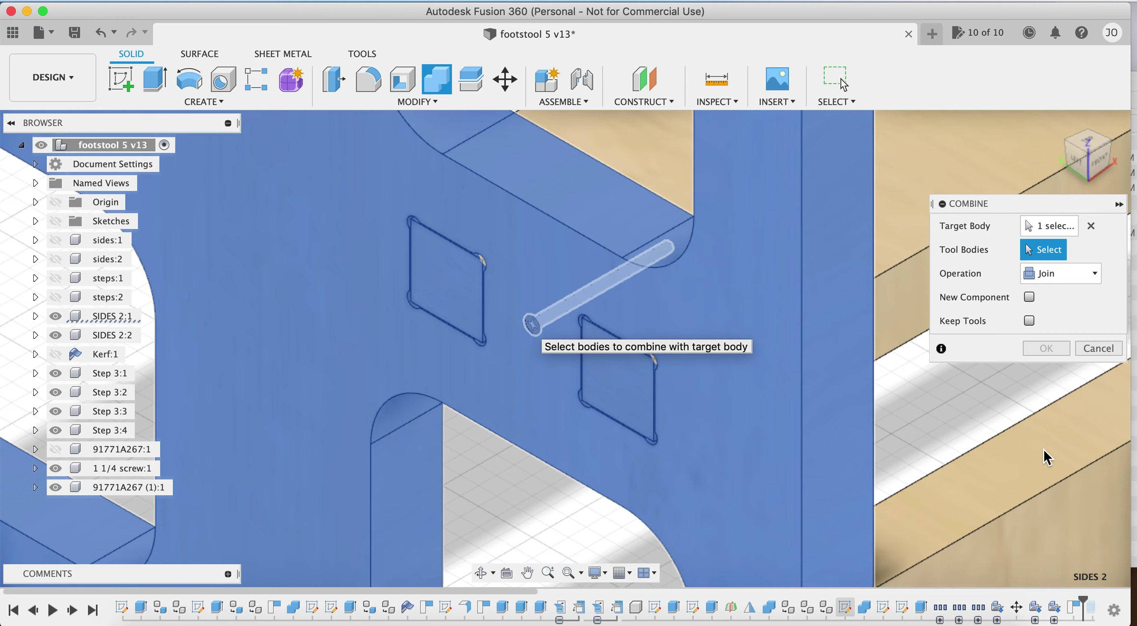
pyautogui.click(1065, 274)
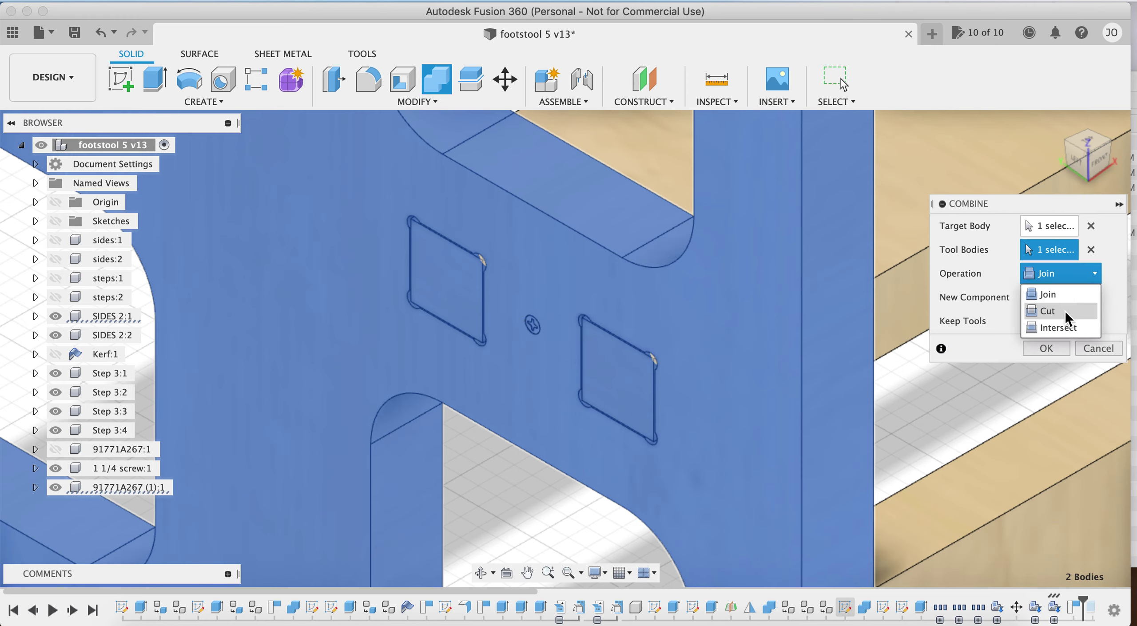
pyautogui.click(979, 358)
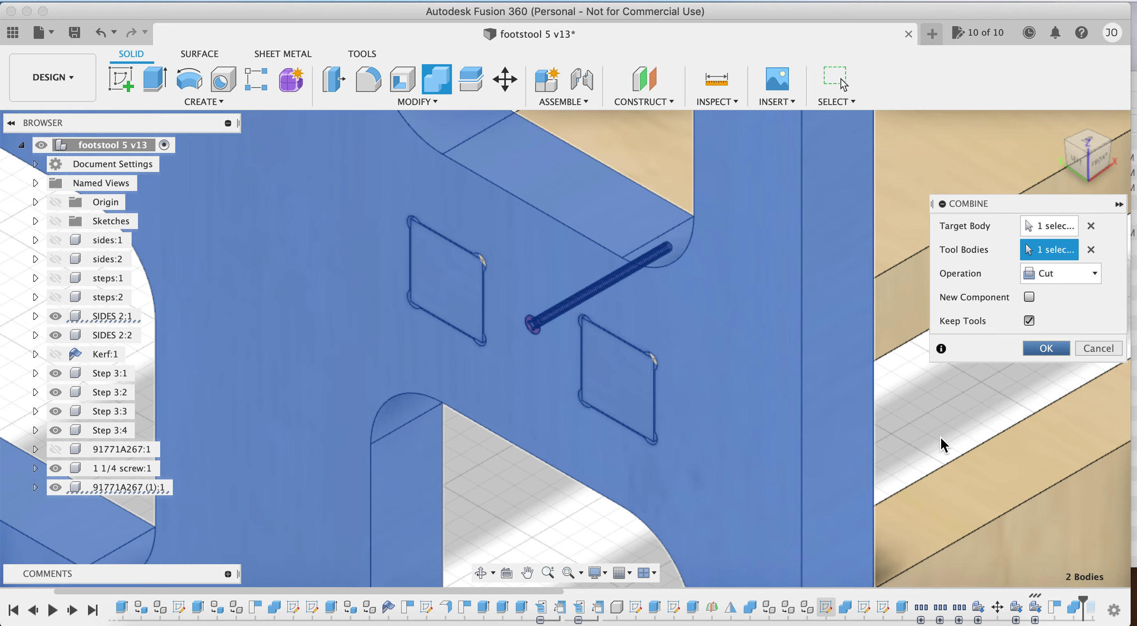
pyautogui.press('Return')
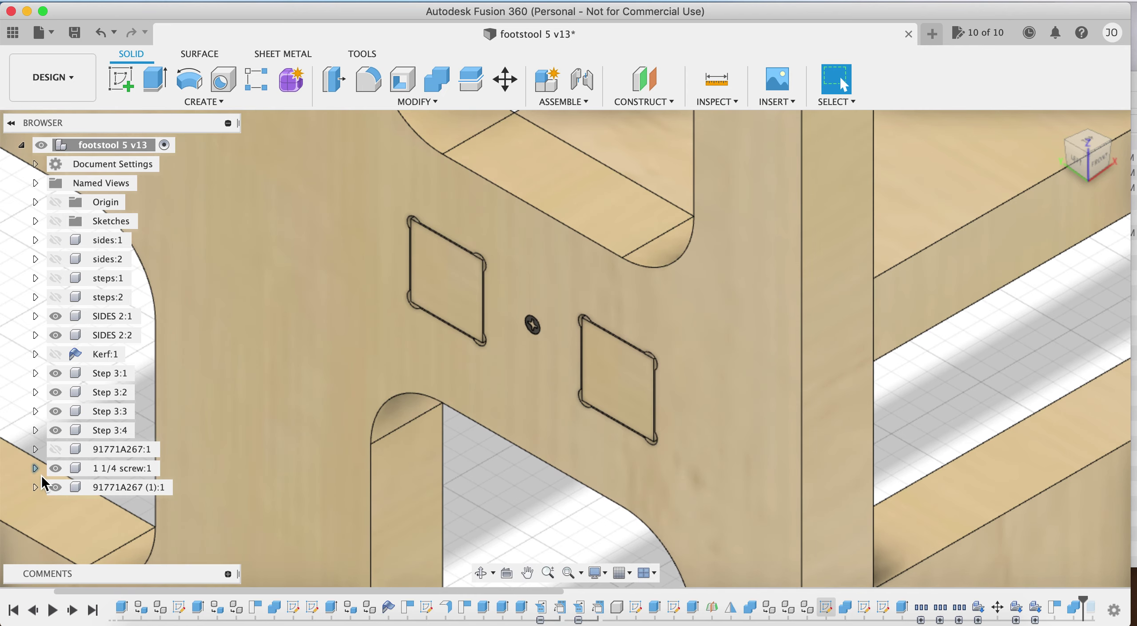
pyautogui.click(55, 487)
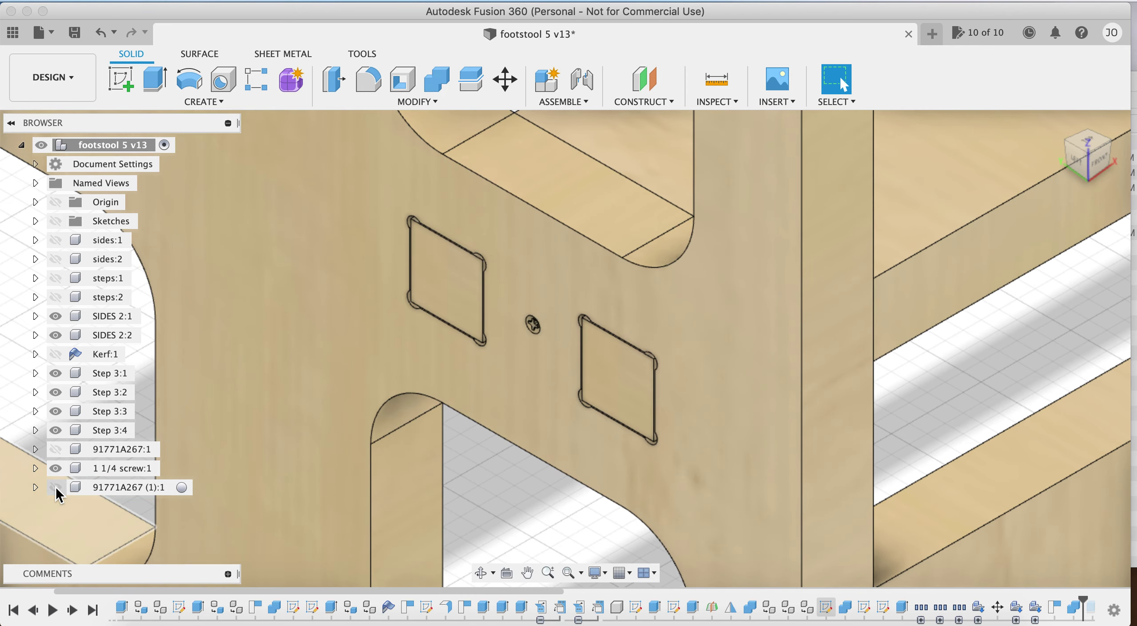
# Step: Examine the screw hole cut between the two square joints of the side panel, close up and from above
pyautogui.scroll(5, 512, 313)
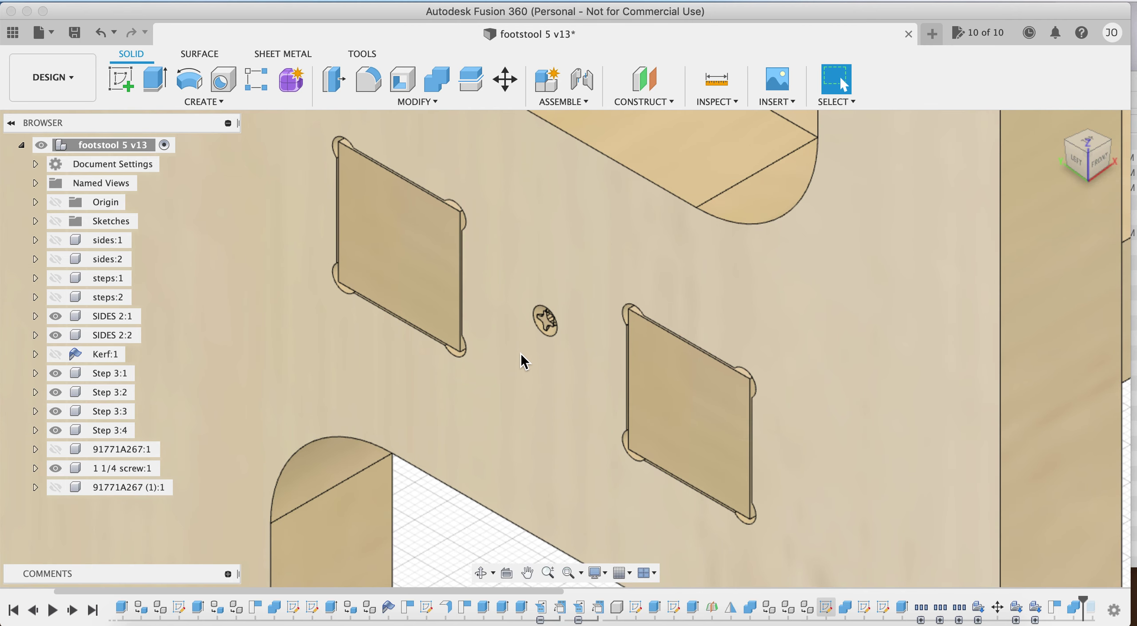
pyautogui.click(521, 355)
pyautogui.rightClick(523, 354)
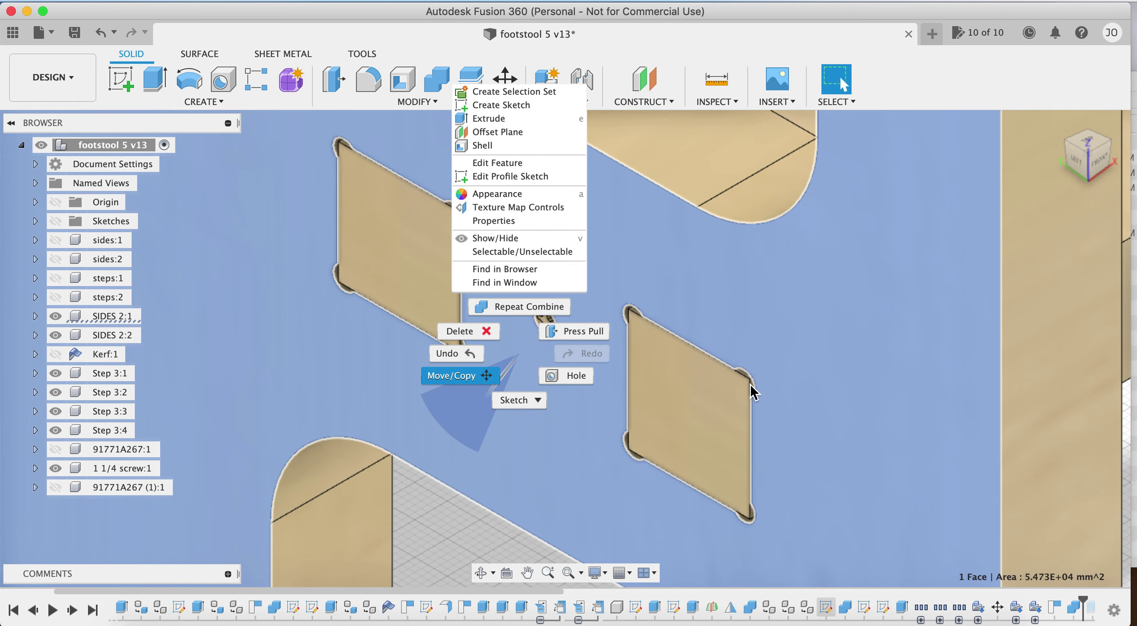
pyautogui.press('Escape')
pyautogui.moveTo(1081, 168)
pyautogui.mouseDown()
pyautogui.moveTo(1126, 158)
pyautogui.moveTo(1039, 167)
pyautogui.moveTo(1131, 179)
pyautogui.moveTo(1087, 190)
pyautogui.mouseUp()
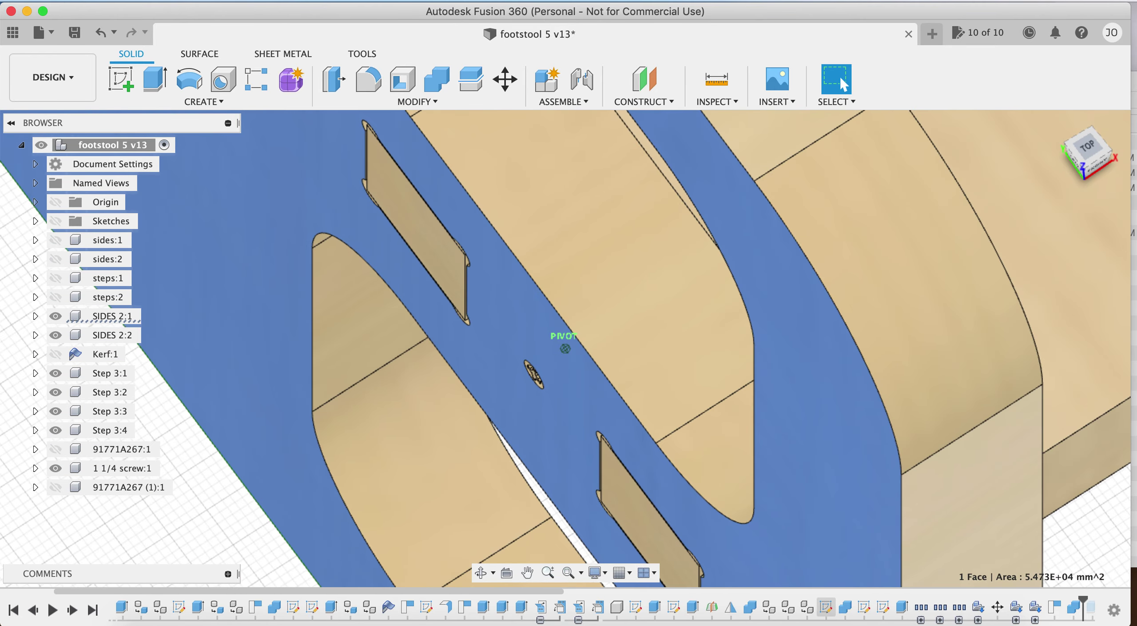
pyautogui.scroll(-5, 821, 169)
pyautogui.scroll(2, 906, 244)
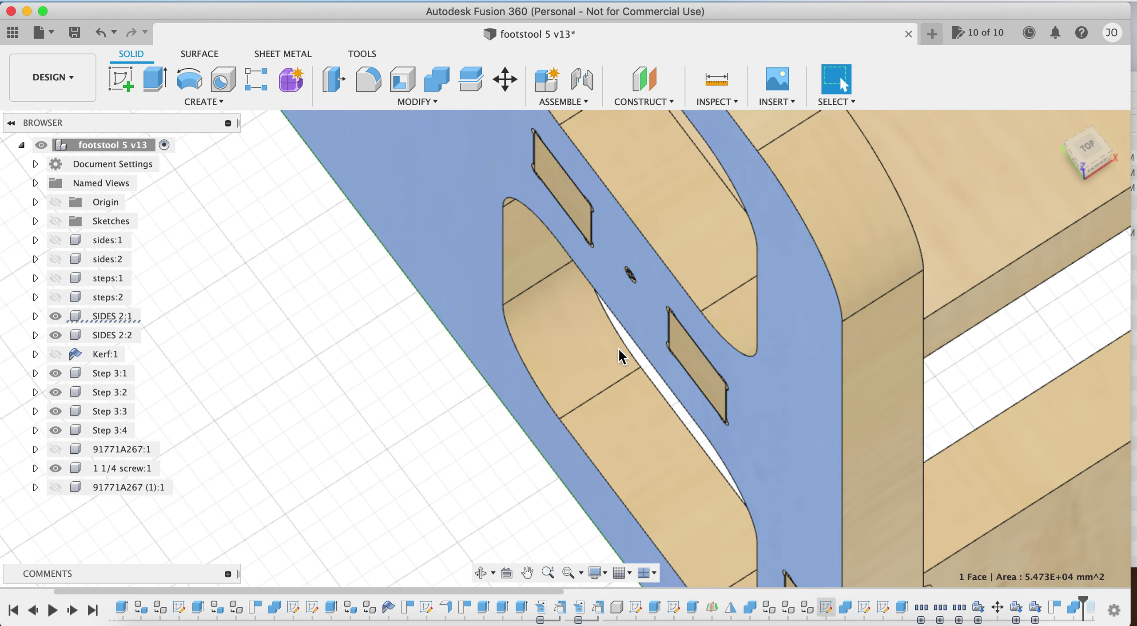
# Step: Show the hidden 91771A267 (1) component again and rename it 1 1/4 screw (1)
pyautogui.click(54, 489)
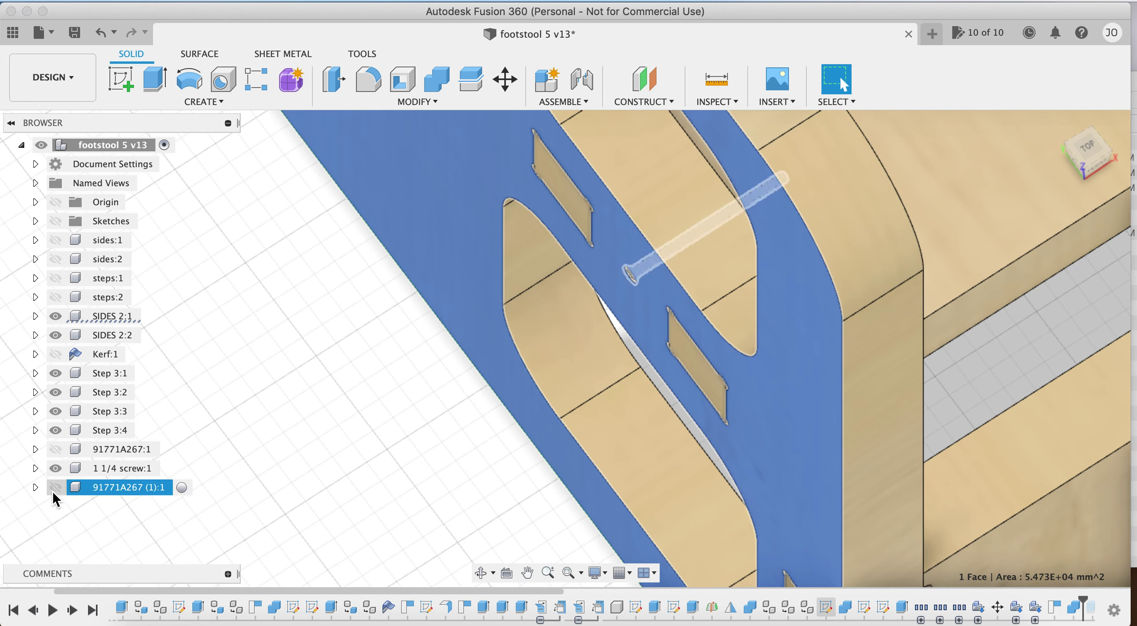
pyautogui.doubleClick(119, 491)
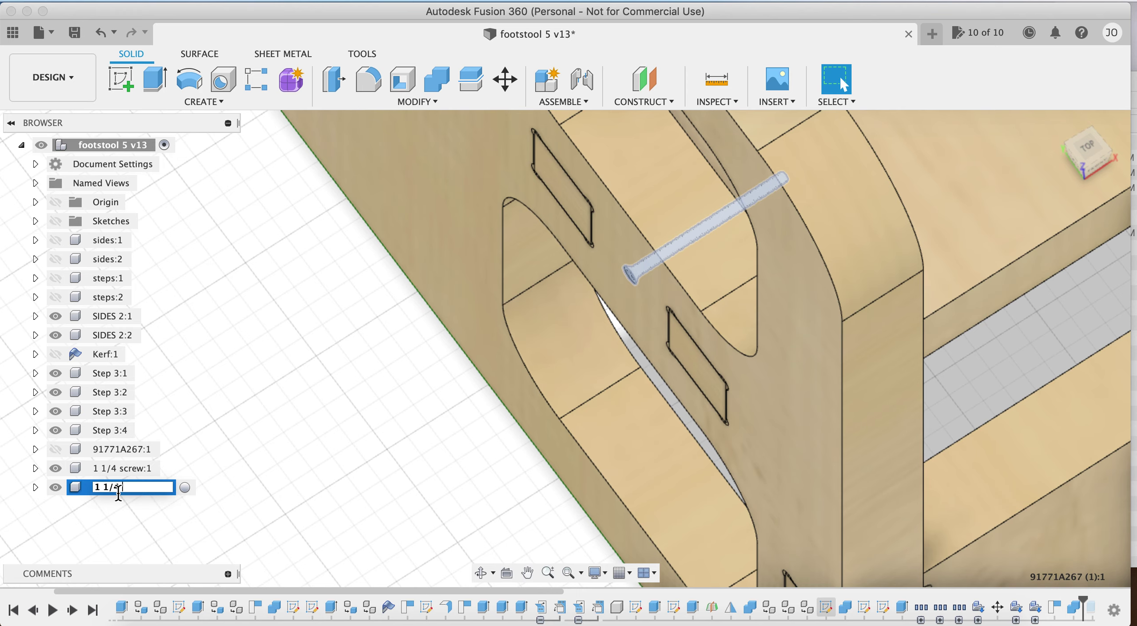
pyautogui.click(236, 483)
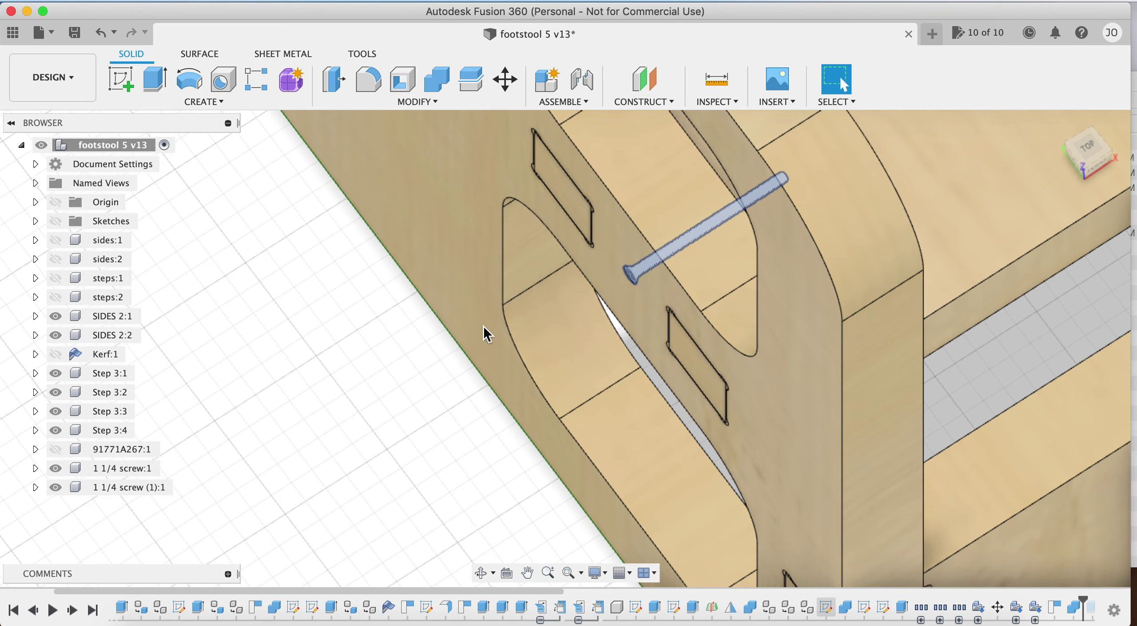
# Step: Create a moved copy of the 1 1/4 screw (1) component at a Y distance of about -43.051 mm, between the square joint and the panel's edge
pyautogui.scroll(-5, 544, 326)
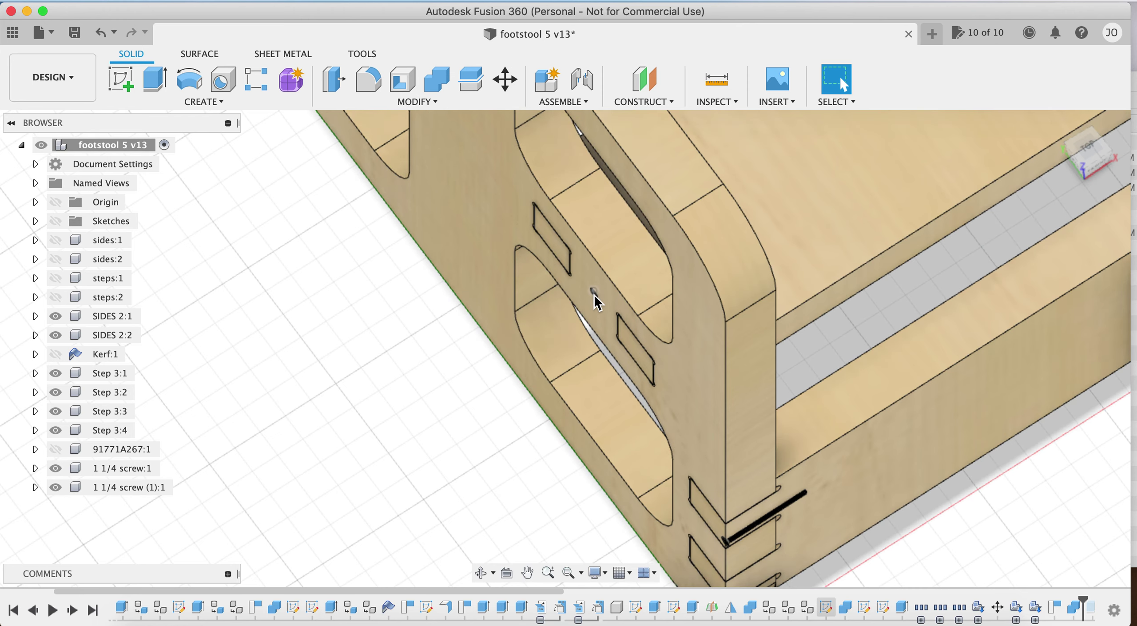
pyautogui.press('m')
pyautogui.scroll(1, 596, 307)
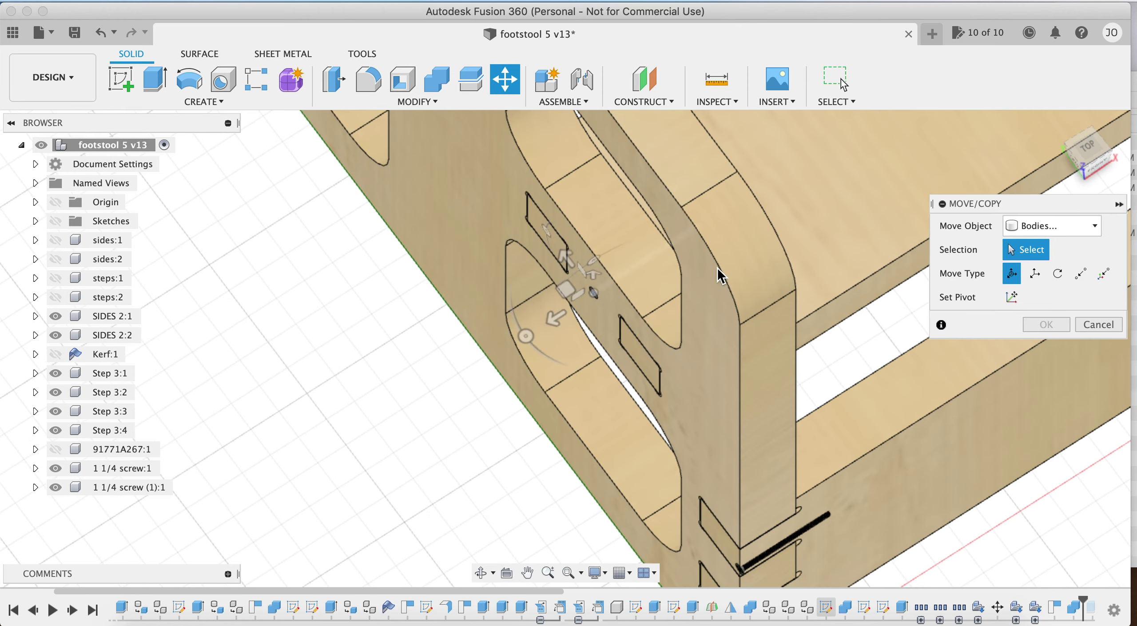
pyautogui.click(1058, 226)
pyautogui.click(1052, 261)
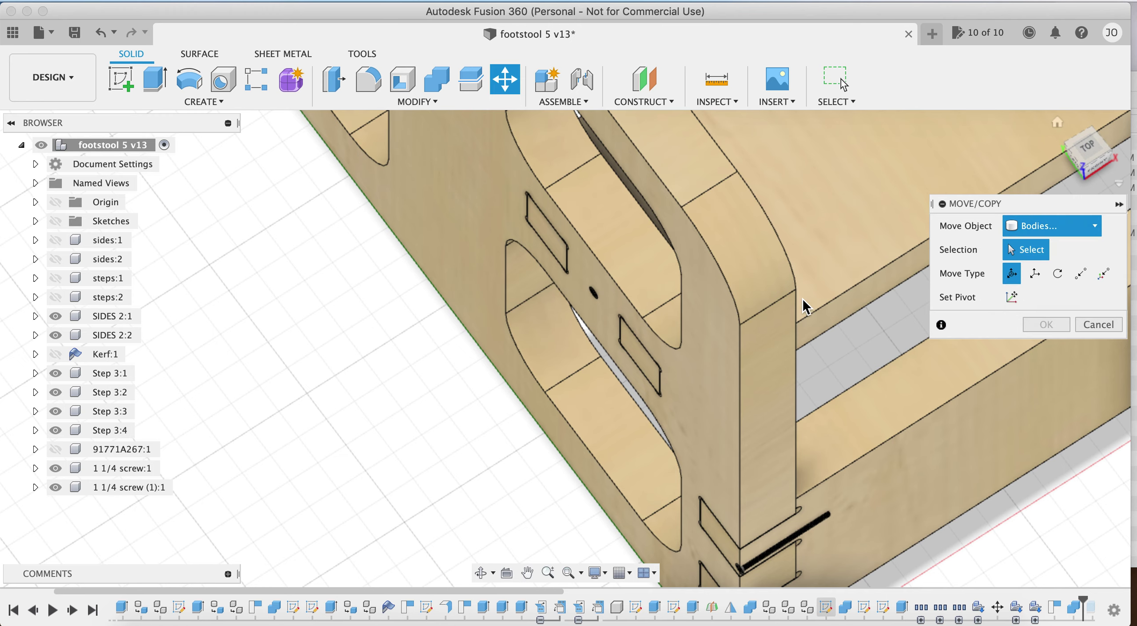
pyautogui.click(596, 301)
pyautogui.click(594, 293)
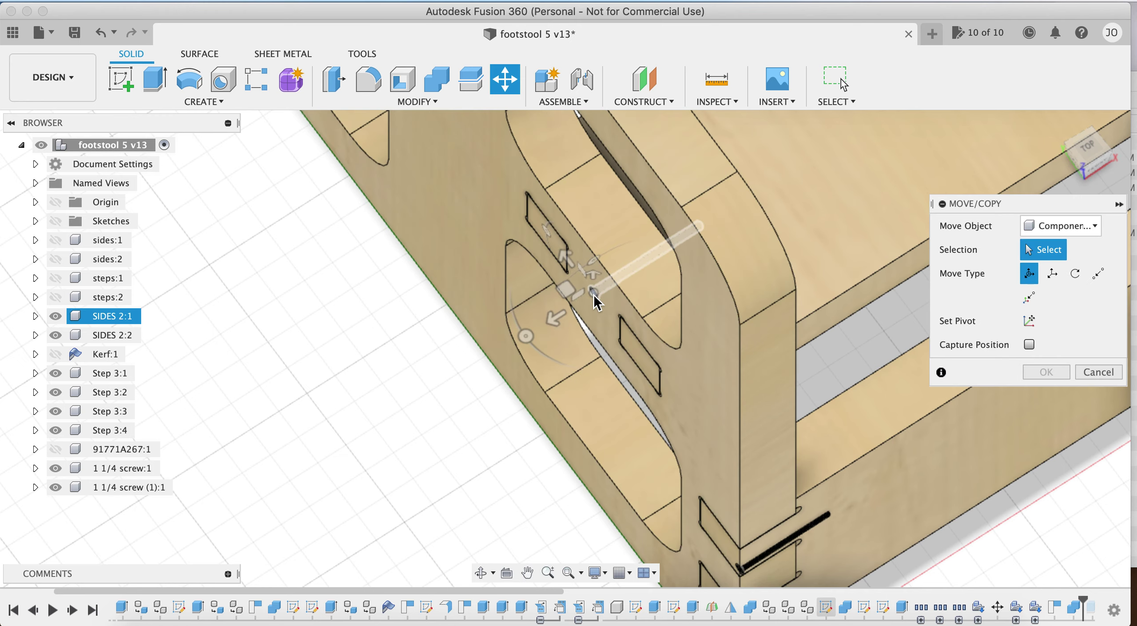
pyautogui.scroll(2, 594, 295)
pyautogui.click(594, 294)
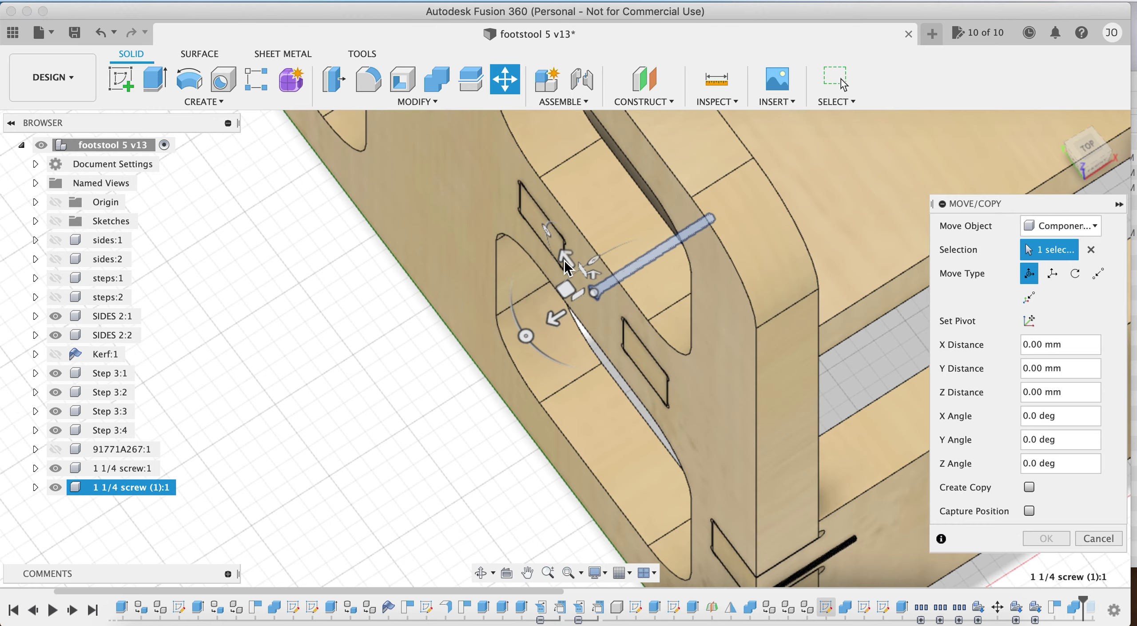
pyautogui.moveTo(567, 257); pyautogui.dragTo(653, 385)
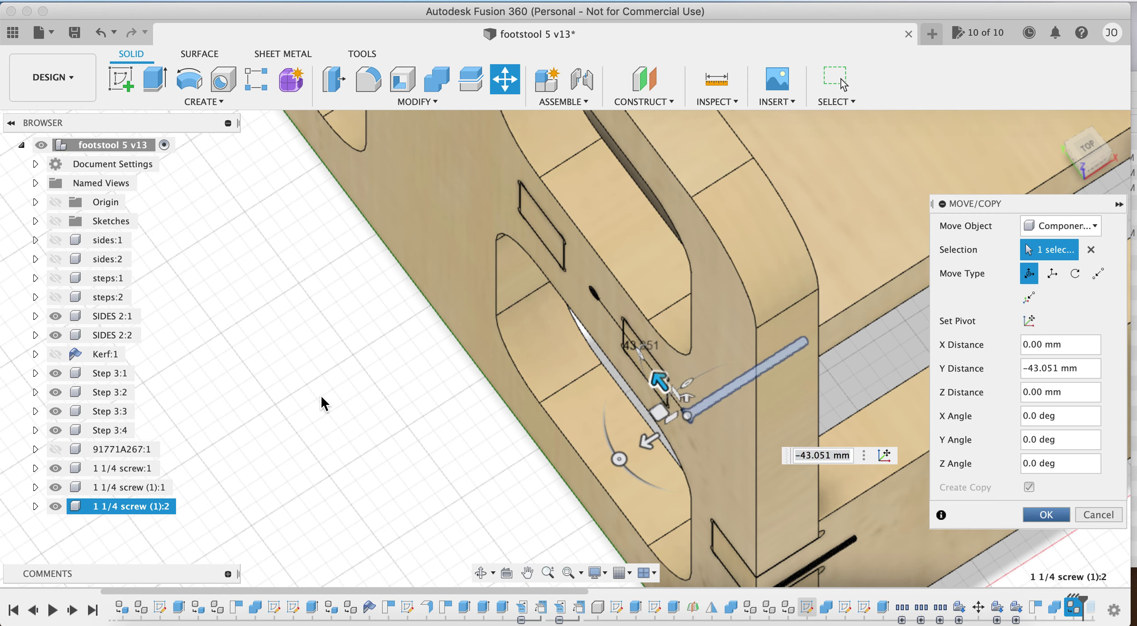
pyautogui.click(1046, 515)
pyautogui.scroll(-3, 687, 471)
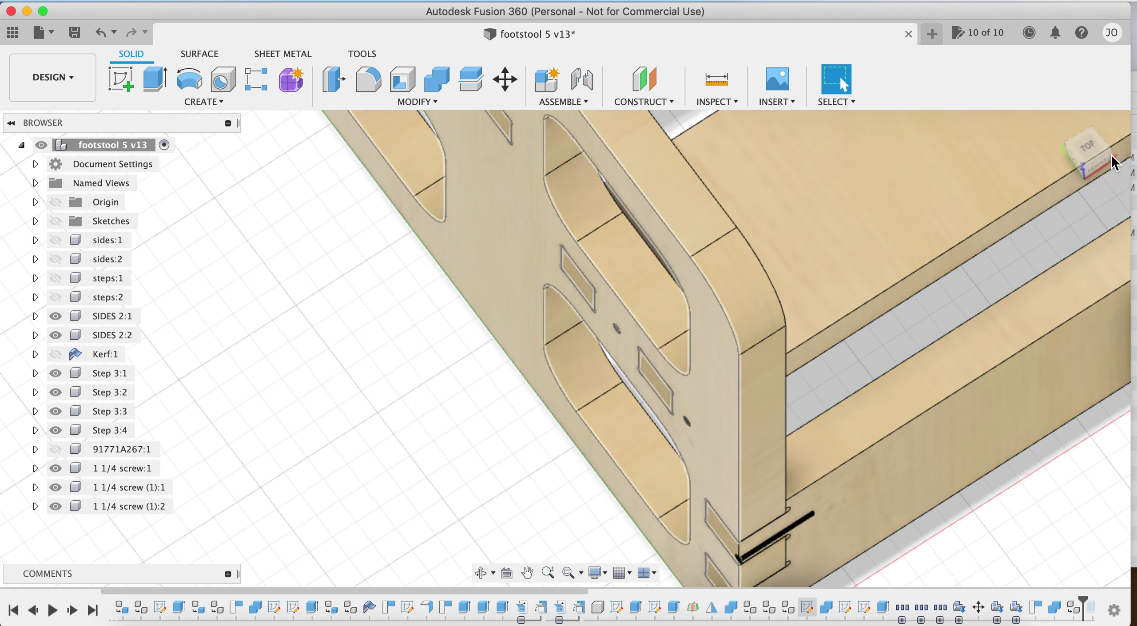
pyautogui.moveTo(1094, 170)
pyautogui.mouseDown()
pyautogui.moveTo(1091, 138)
pyautogui.moveTo(1125, 129)
pyautogui.mouseUp()
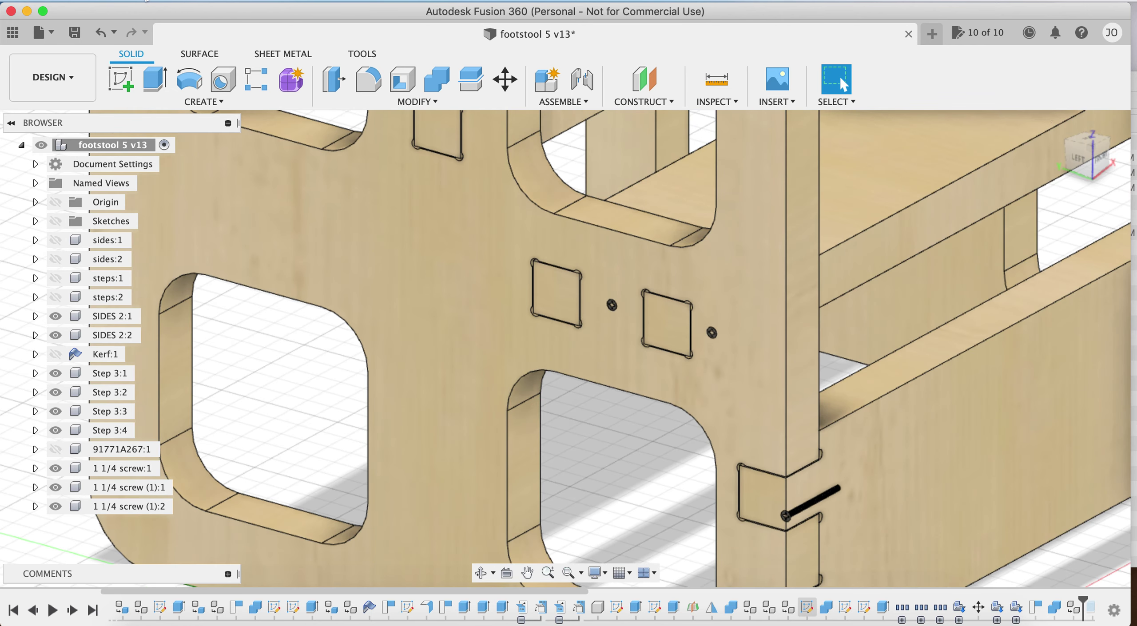